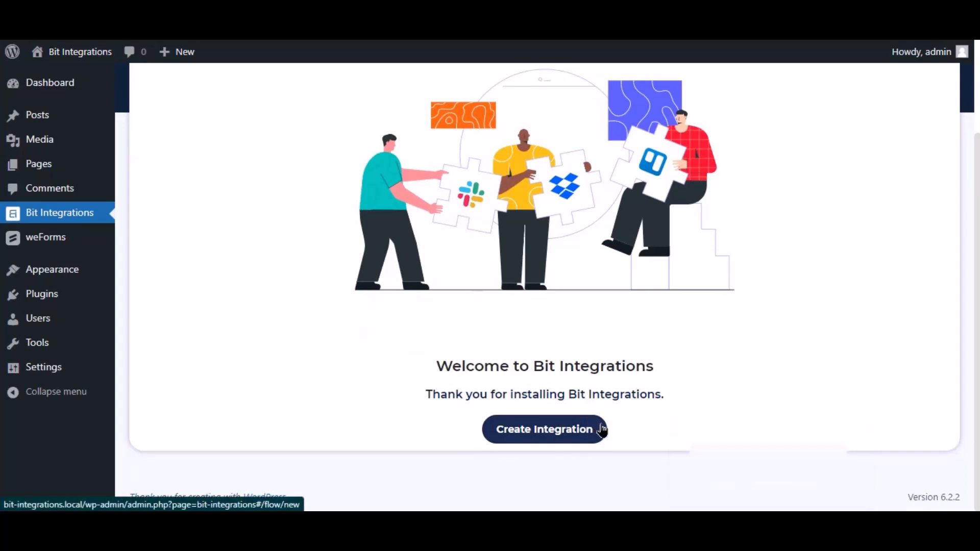
Step: Create a new integration with WeForms as the trigger and Contact Form as the trigger form
left_click(592, 428)
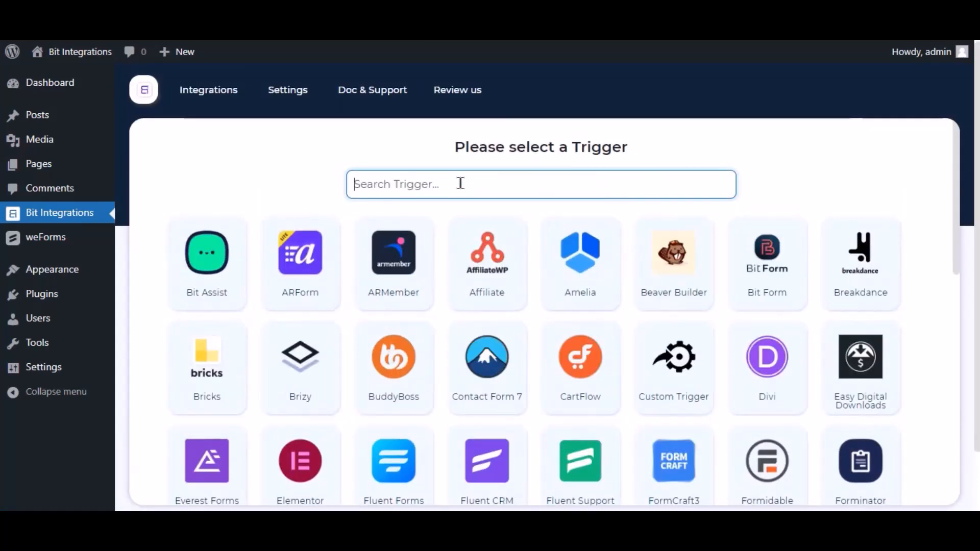
type("wef")
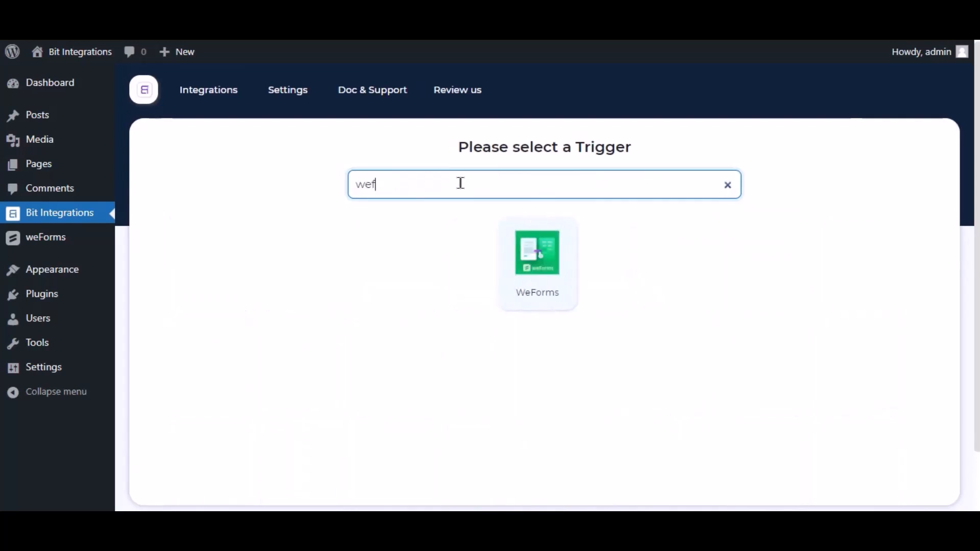
key("BackSpace")
type("forms")
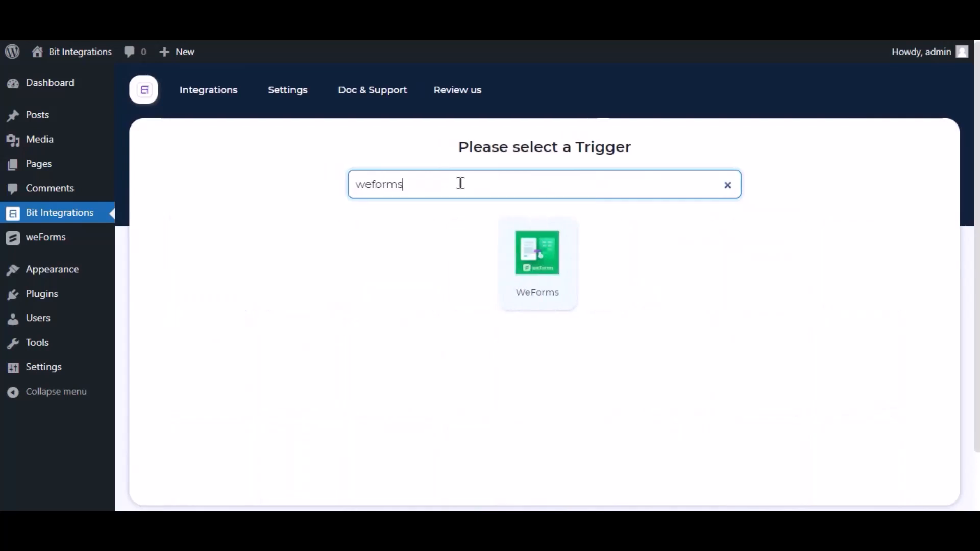
left_click(542, 256)
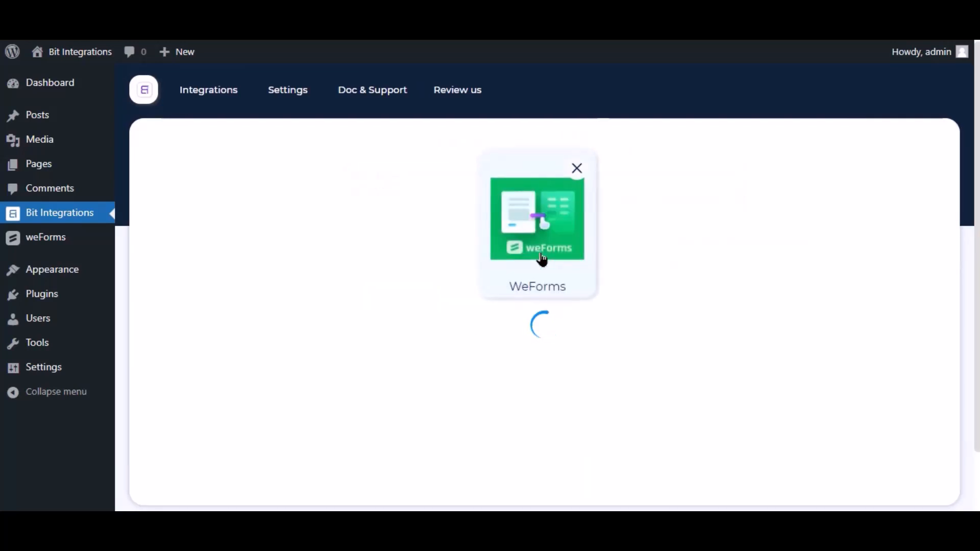
left_click(526, 360)
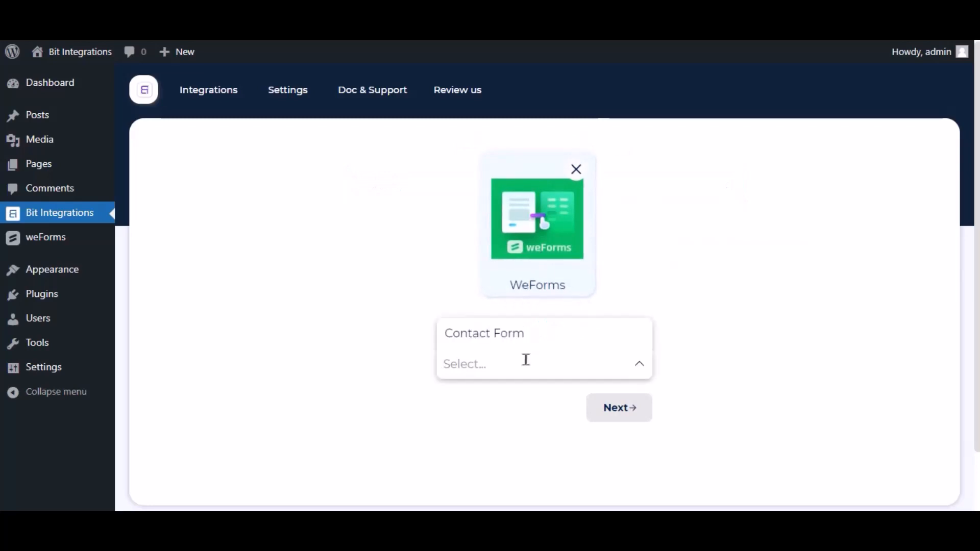
left_click(527, 333)
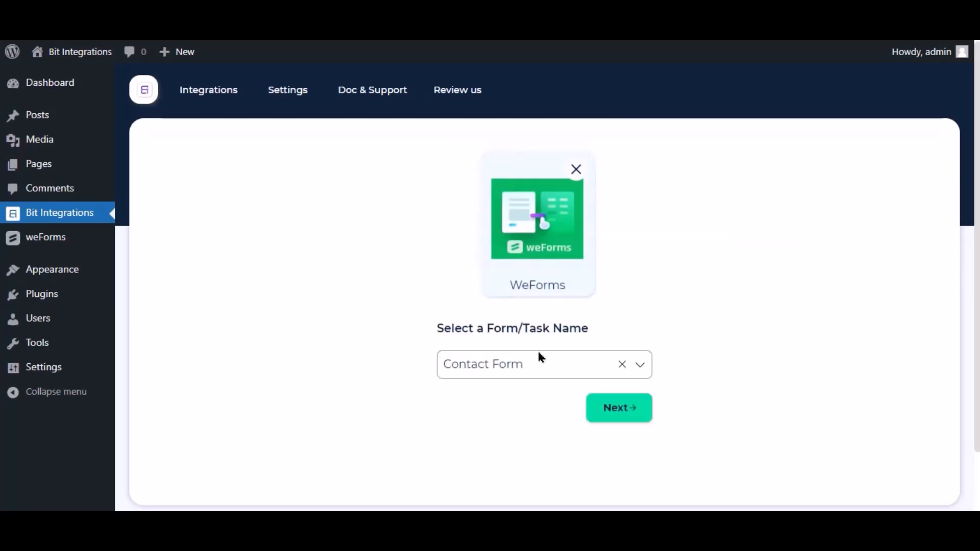
left_click(621, 412)
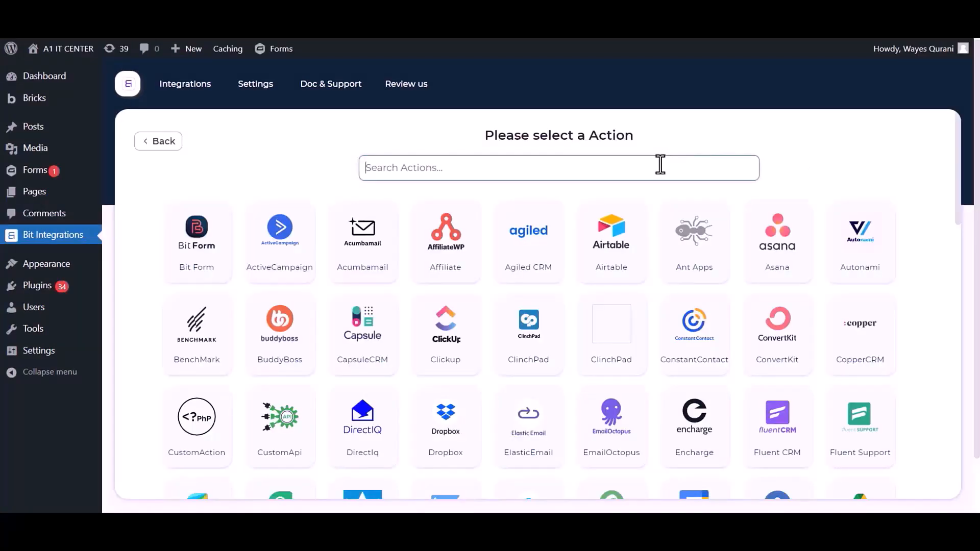
Step: Choose WhatsApp as the action and review its name, business account ID and access token fields
type("Whatsapp")
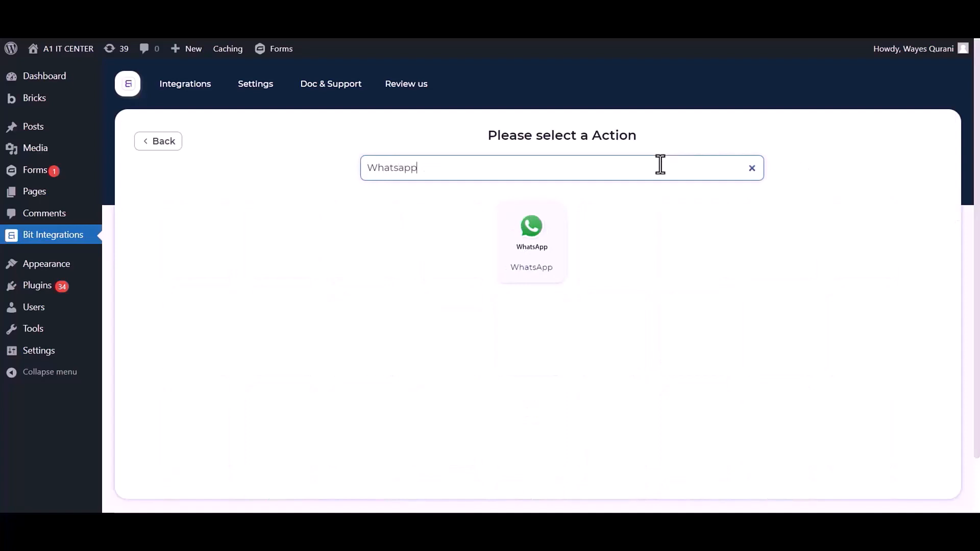
left_click(540, 250)
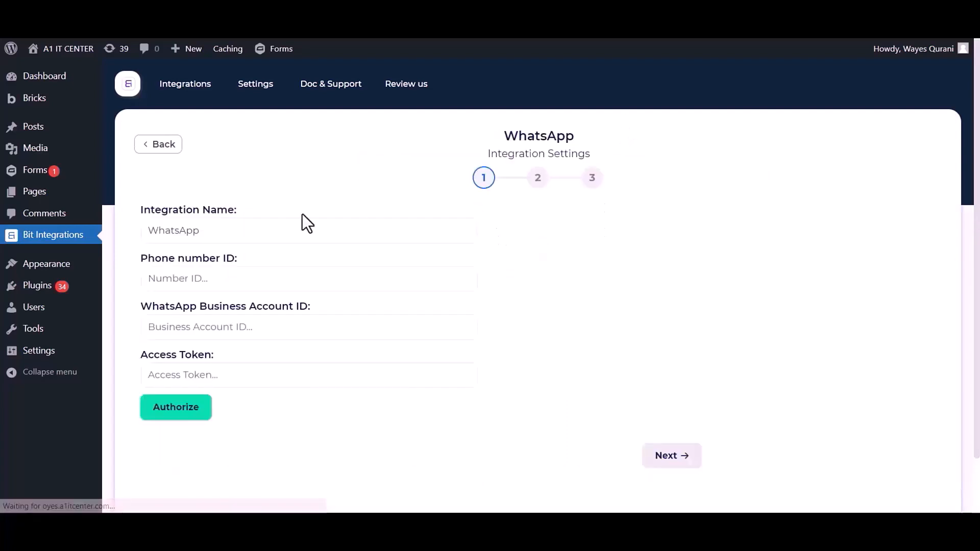
left_click_drag(230, 210, 138, 208)
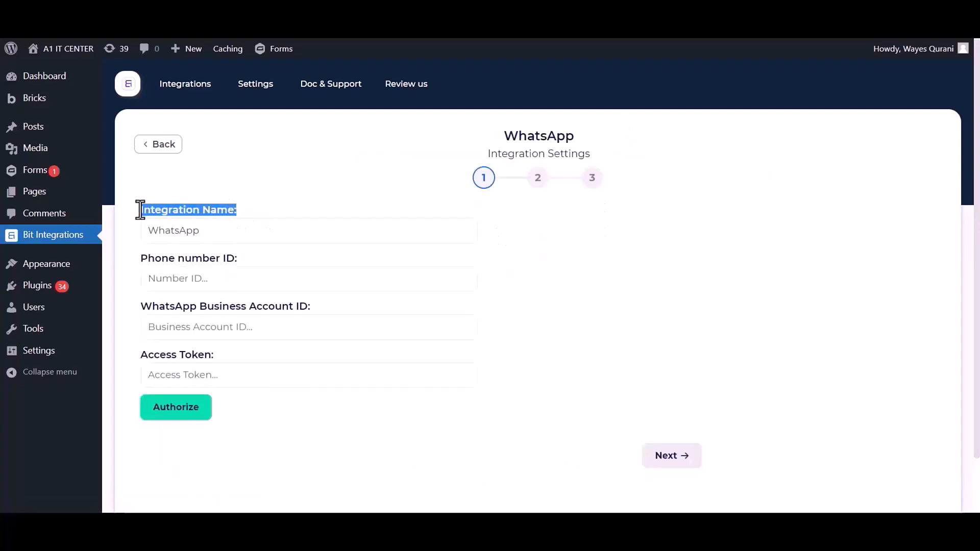
left_click_drag(212, 232, 243, 262)
left_click_drag(136, 306, 305, 305)
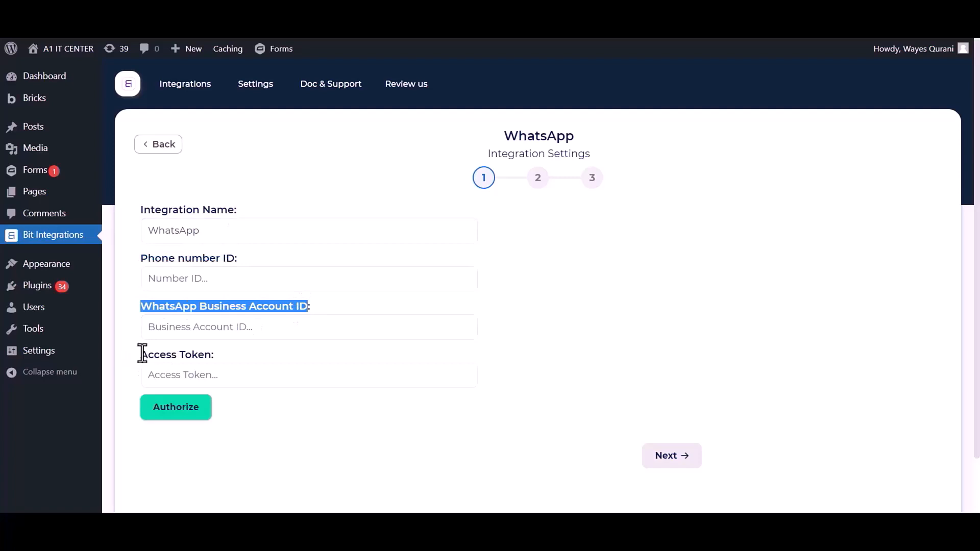
left_click_drag(143, 353, 211, 356)
left_click(308, 415)
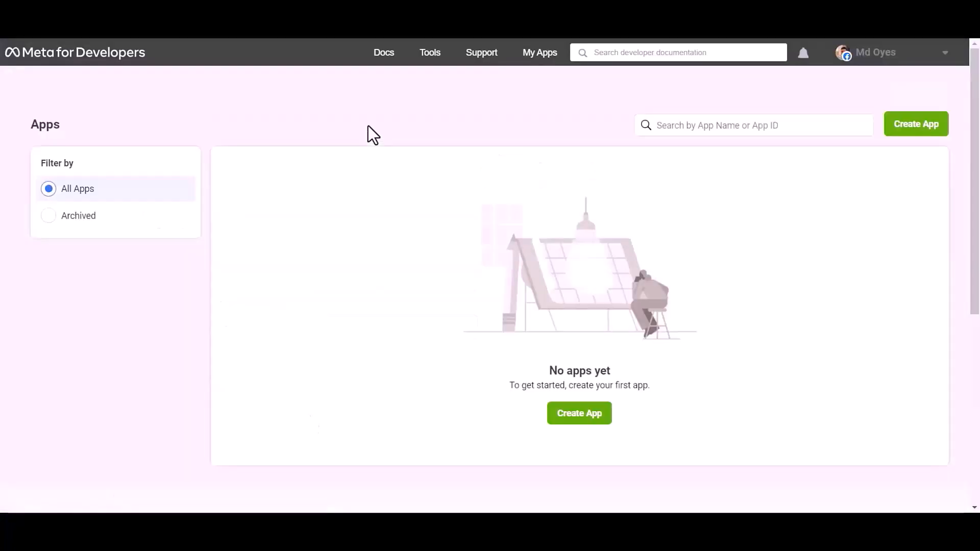
Step: Start a new Meta app with the Other use case and the Business app type
left_click(921, 129)
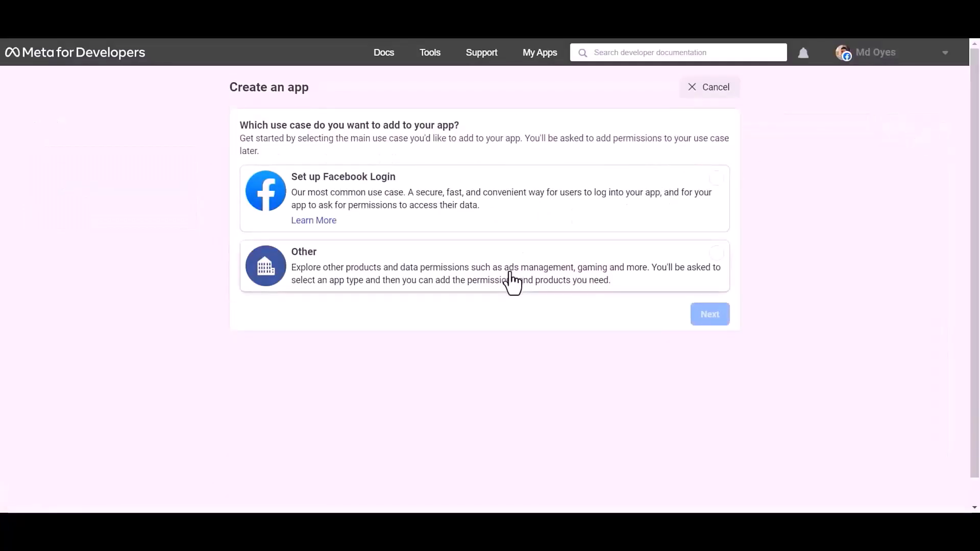
left_click(511, 282)
left_click(711, 318)
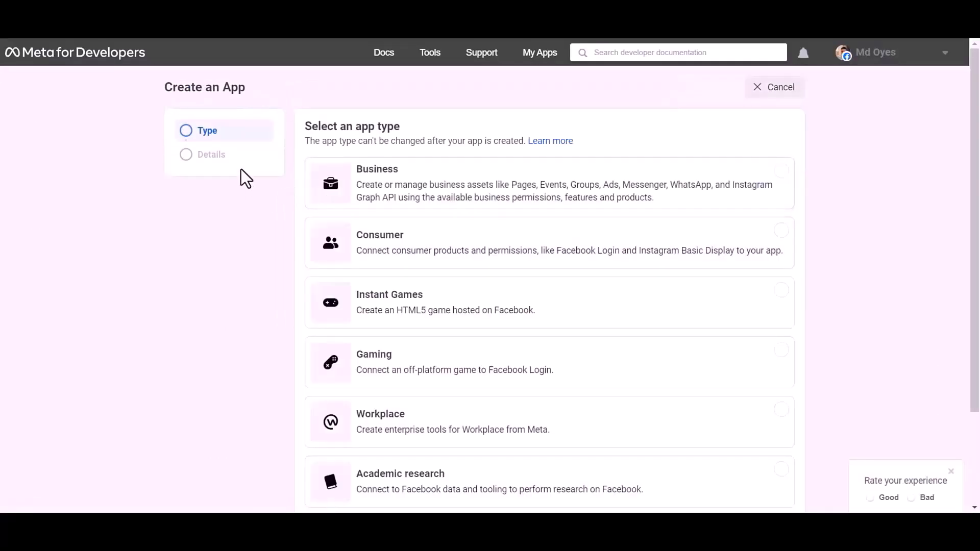
left_click(700, 194)
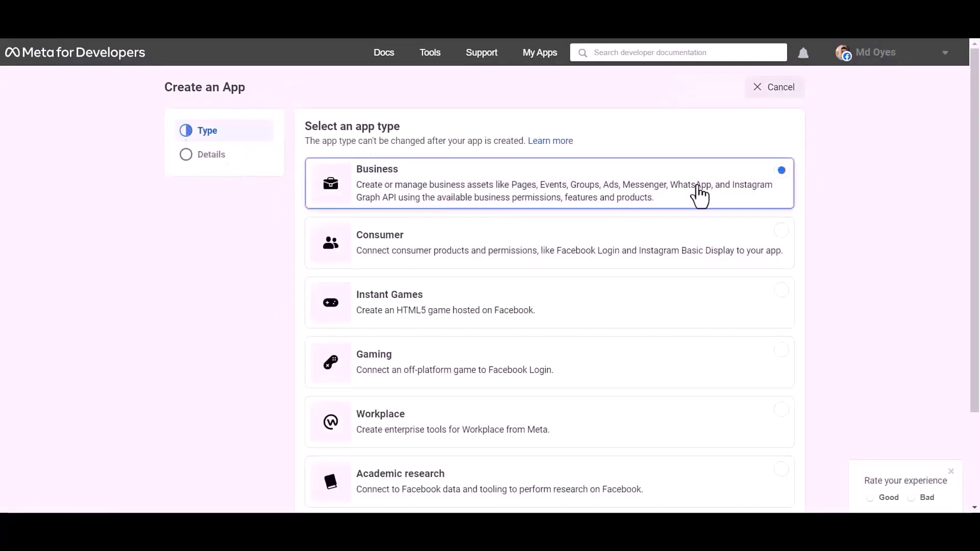
scroll(701, 196, "down", 3)
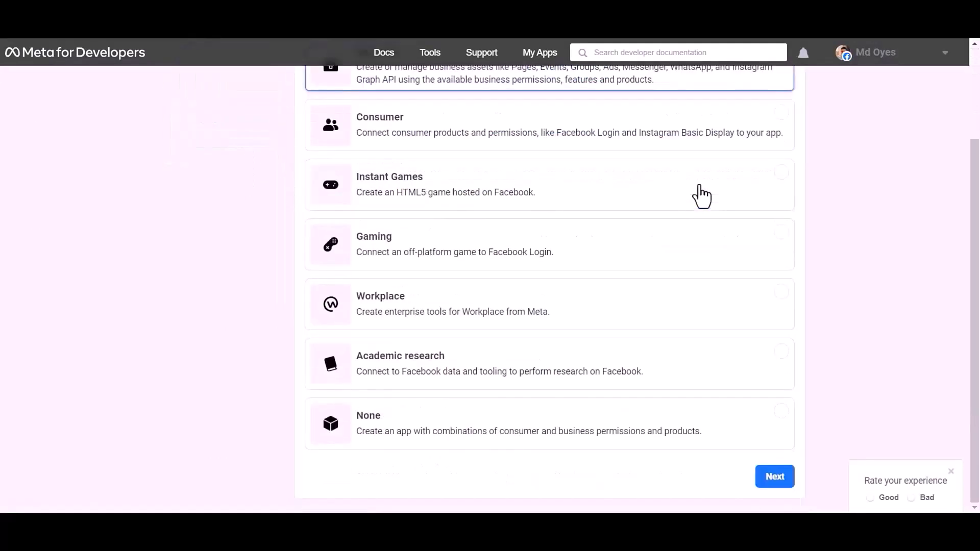
left_click(772, 479)
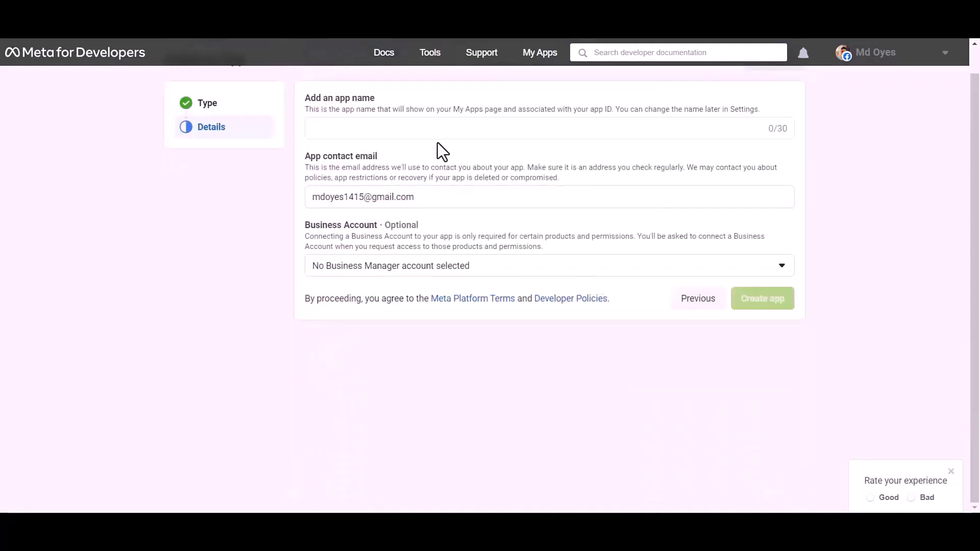
Step: Name the app 'Bit Integrations', create it, and confirm with the saved account password
left_click(396, 128)
type("Bit Integrations")
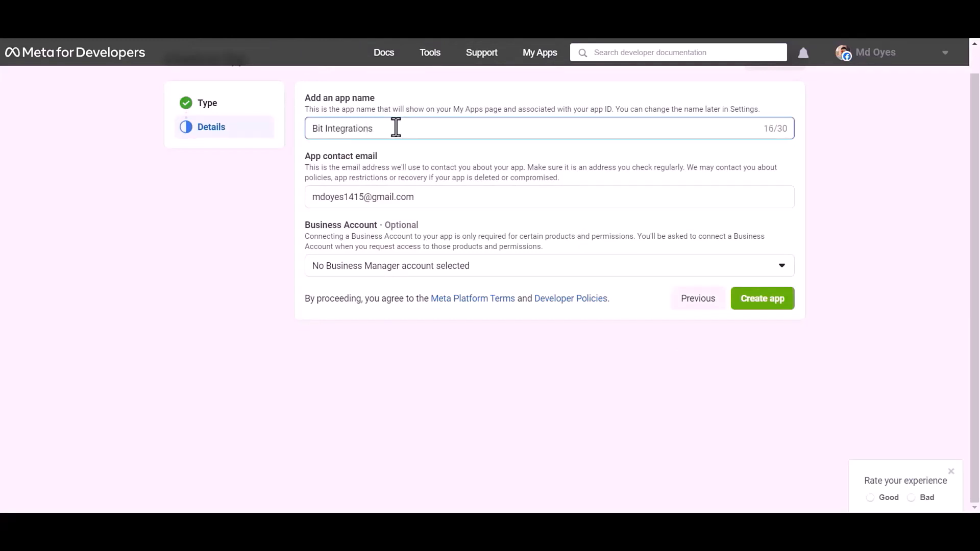
left_click(761, 299)
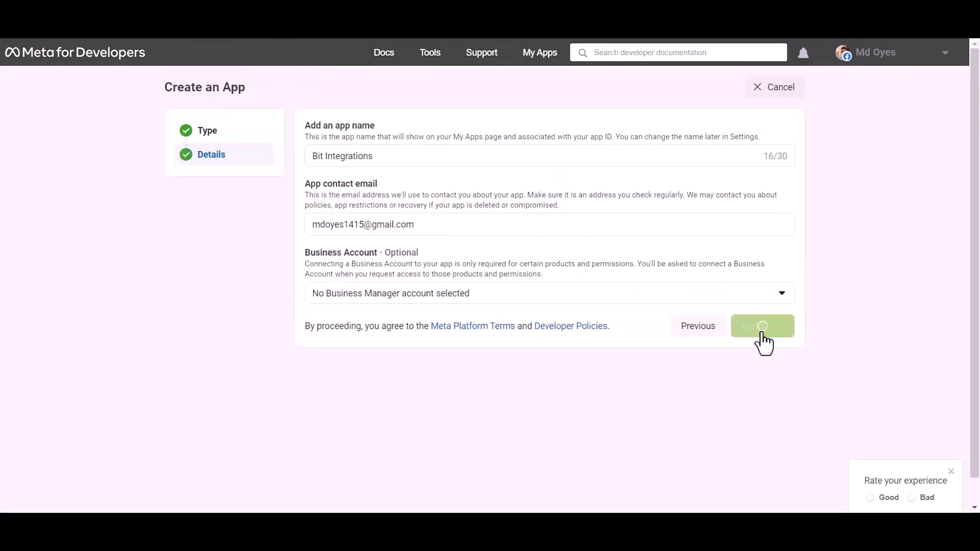
left_click(452, 245)
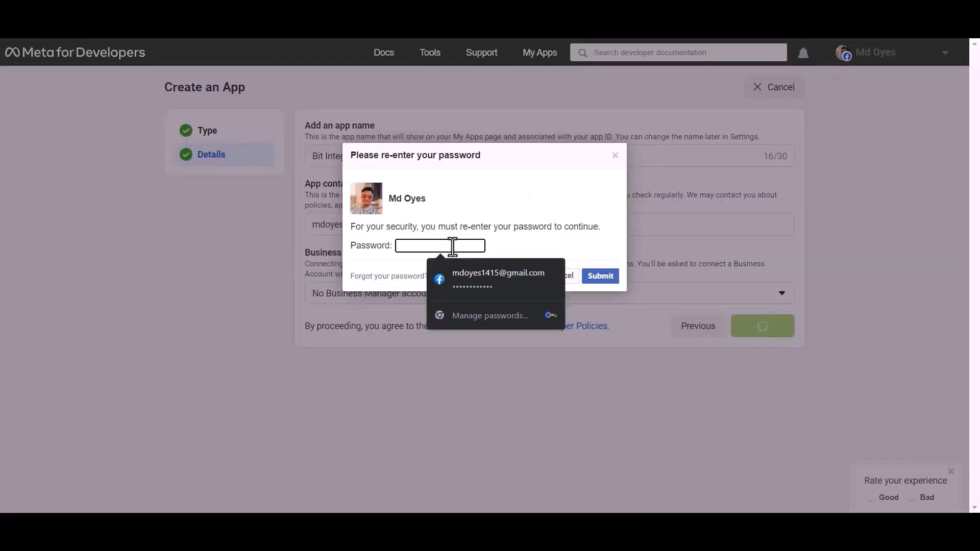
left_click(465, 280)
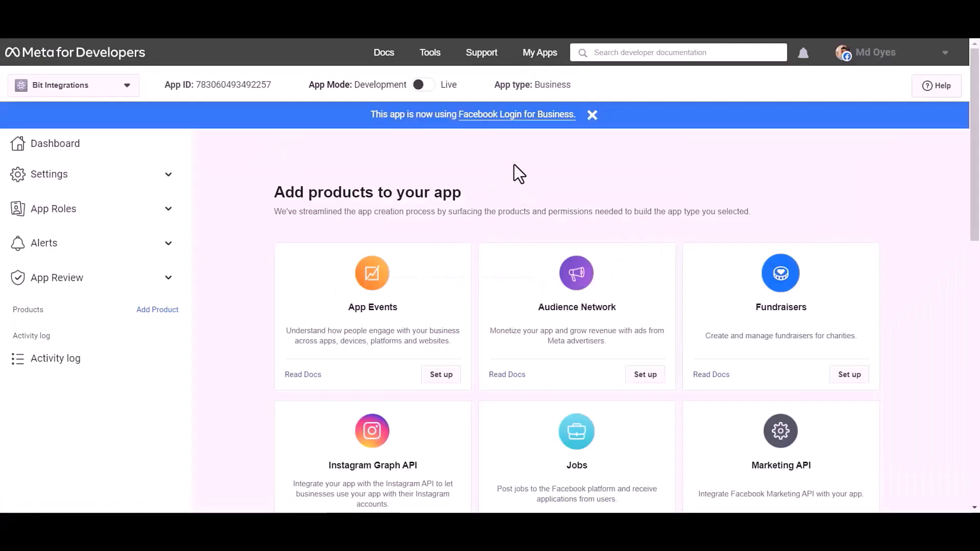
Step: Set up the WhatsApp product with the Test Business account and view its Getting started page
scroll(530, 161, "down", 3)
scroll(531, 160, "down", 5)
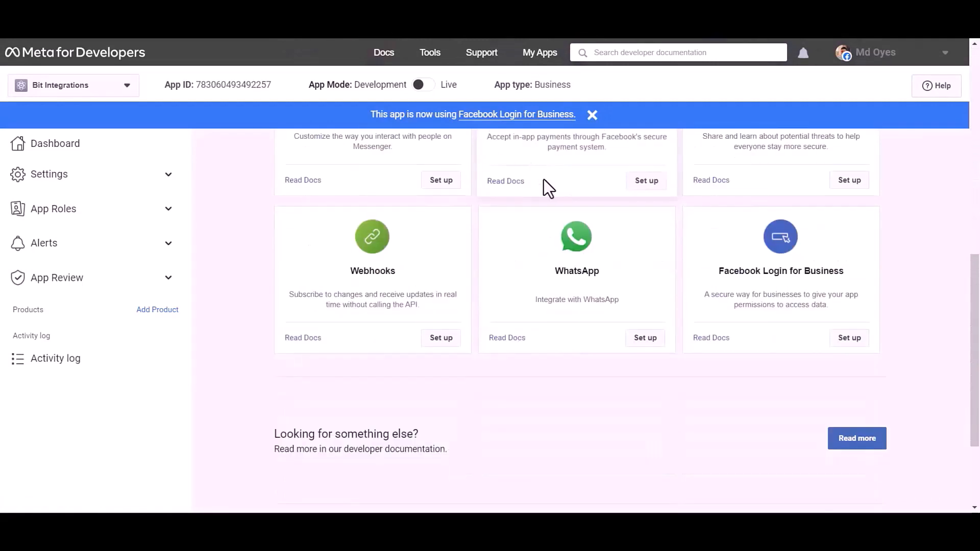
left_click(645, 345)
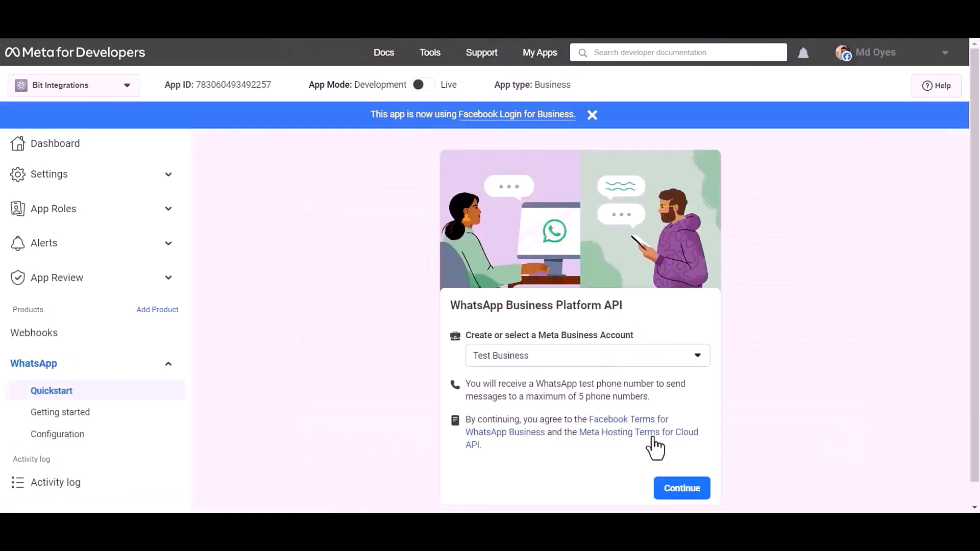
left_click(683, 490)
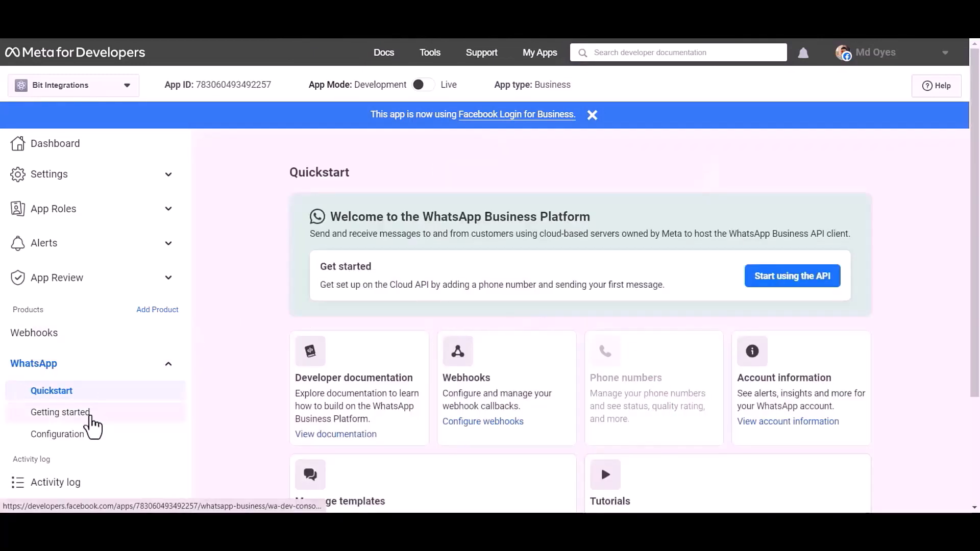
left_click(91, 417)
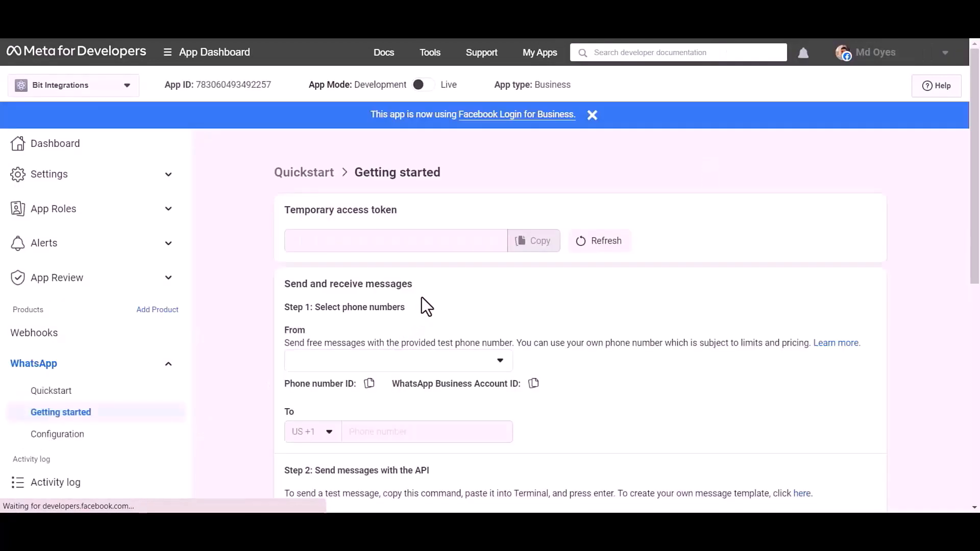
Step: Copy the Phone number ID and WhatsApp Business Account ID into the matching integration form fields
scroll(422, 298, "down", 1)
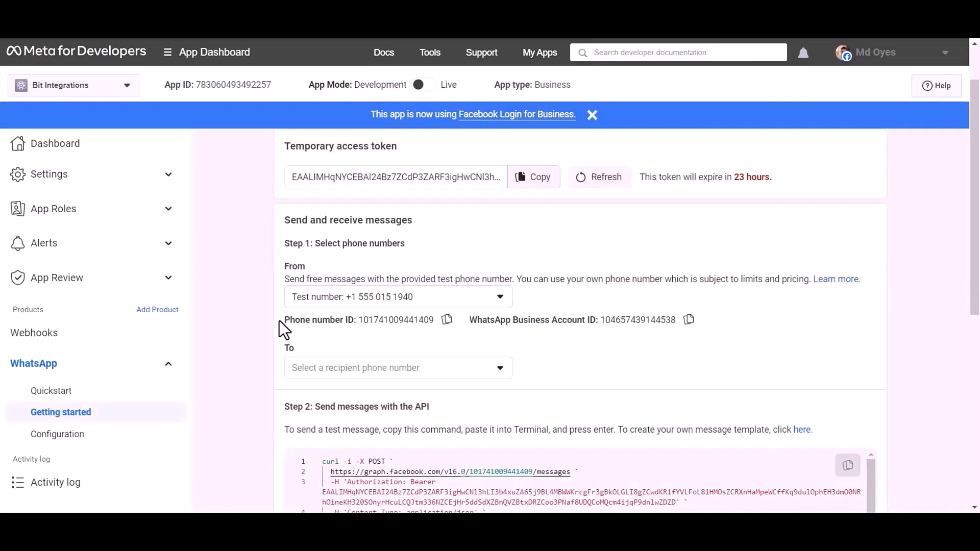
left_click_drag(279, 320, 352, 324)
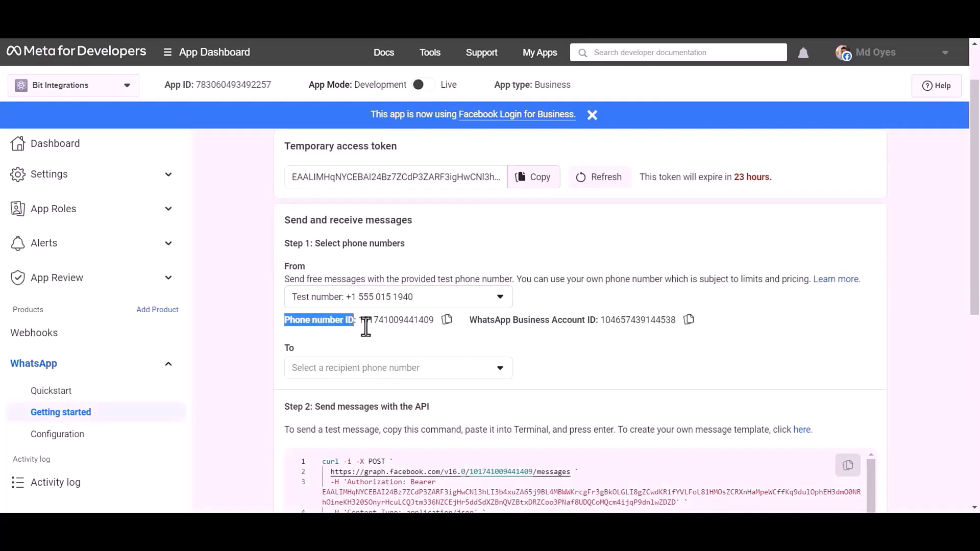
left_click_drag(468, 320, 595, 323)
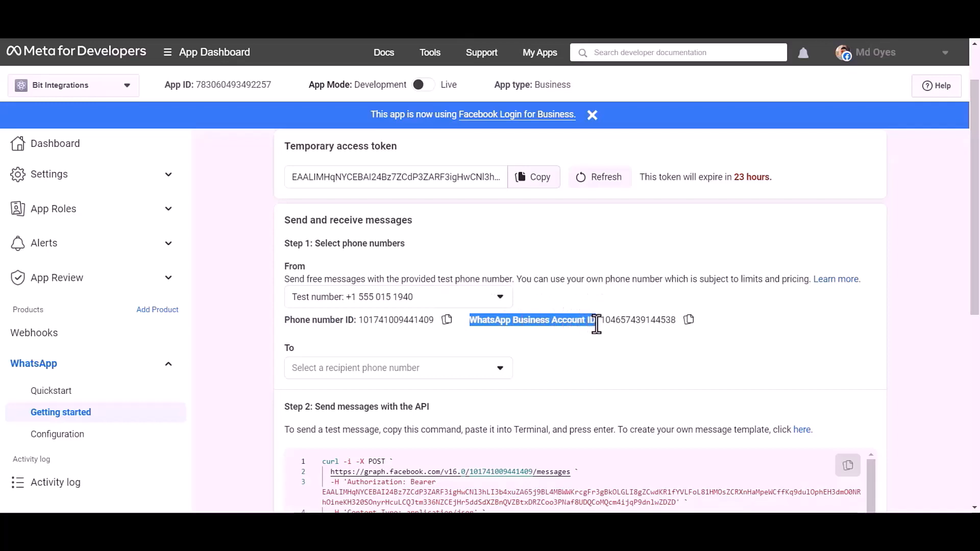
left_click(644, 342)
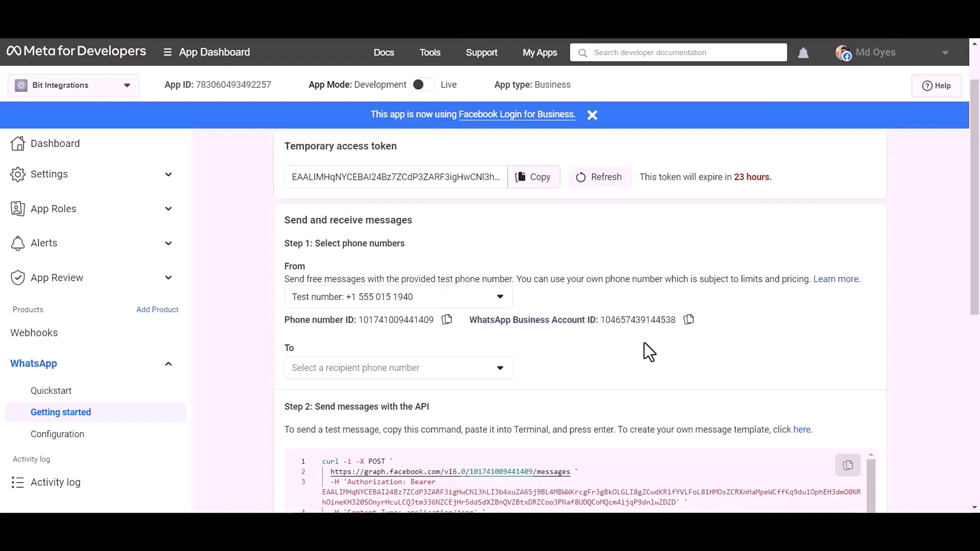
left_click(448, 320)
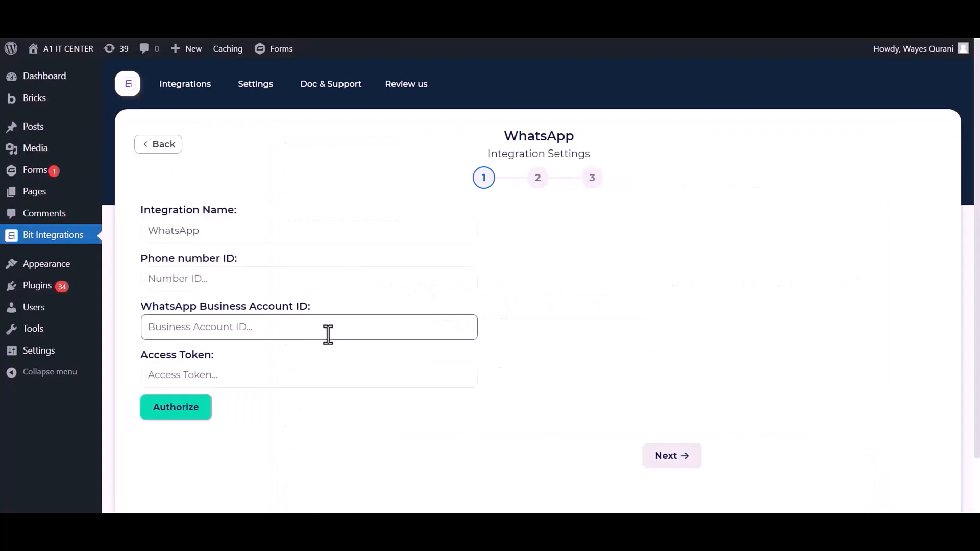
left_click(320, 289)
key("ctrl+v")
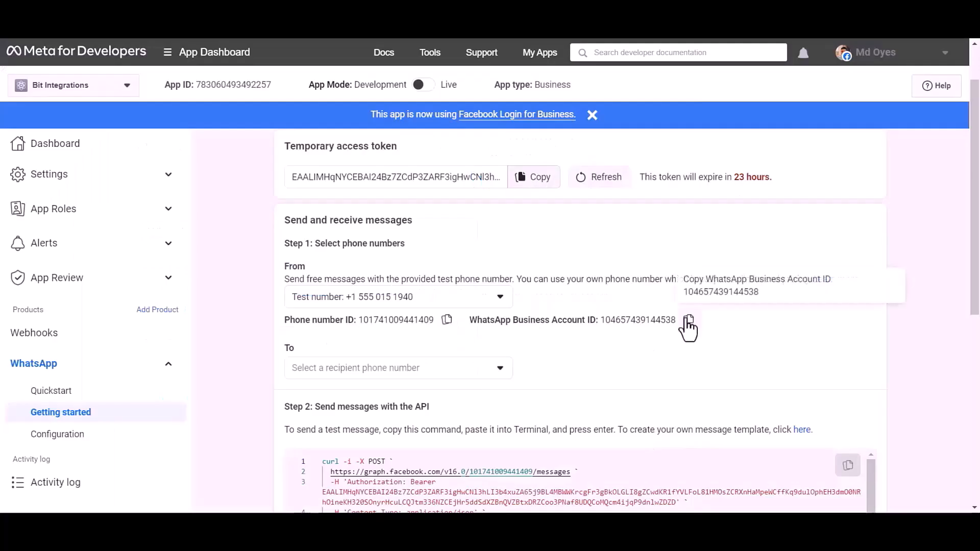
left_click(686, 320)
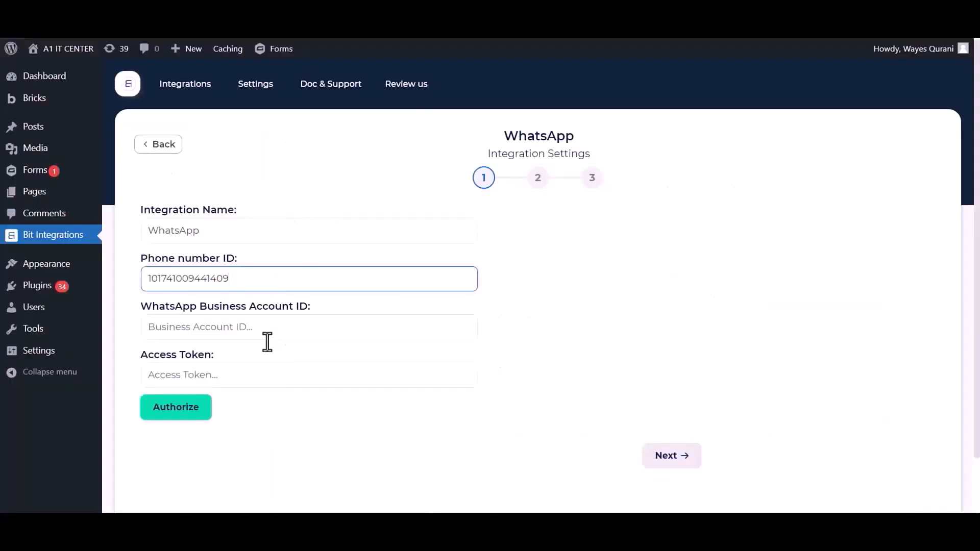
left_click(265, 325)
key("ctrl+v")
left_click(258, 348)
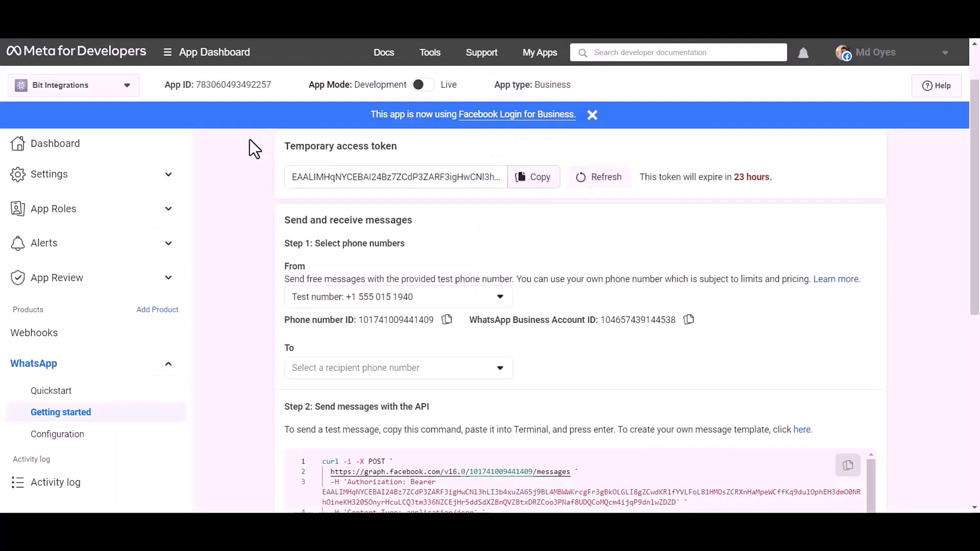
Step: Note the temporary access token expires in 23 hours, then go to My Apps
left_click_drag(284, 149, 395, 151)
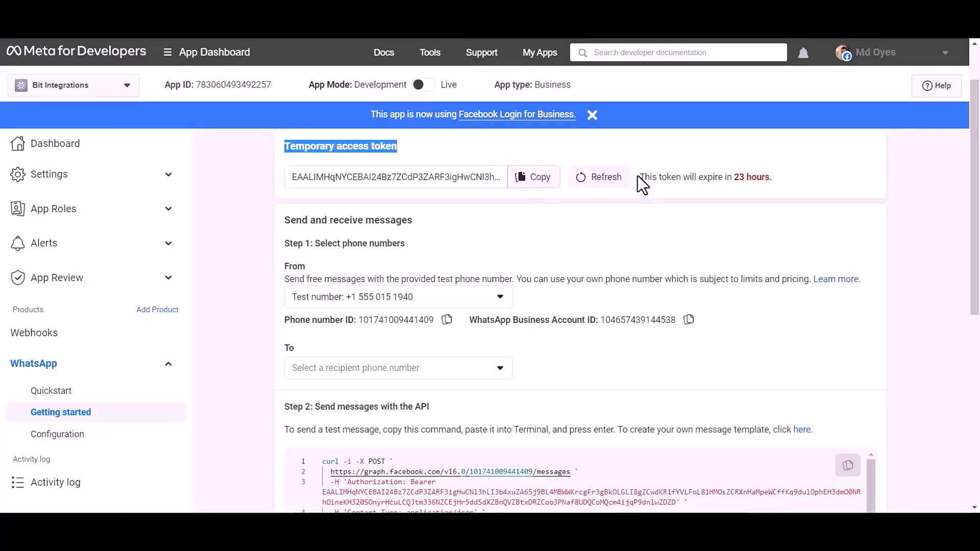
left_click_drag(639, 176, 773, 177)
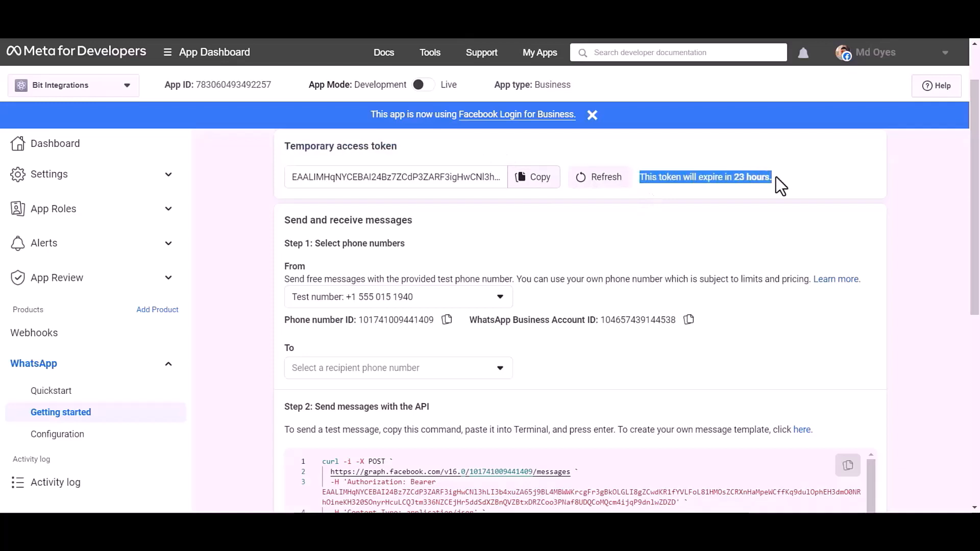
left_click(816, 179)
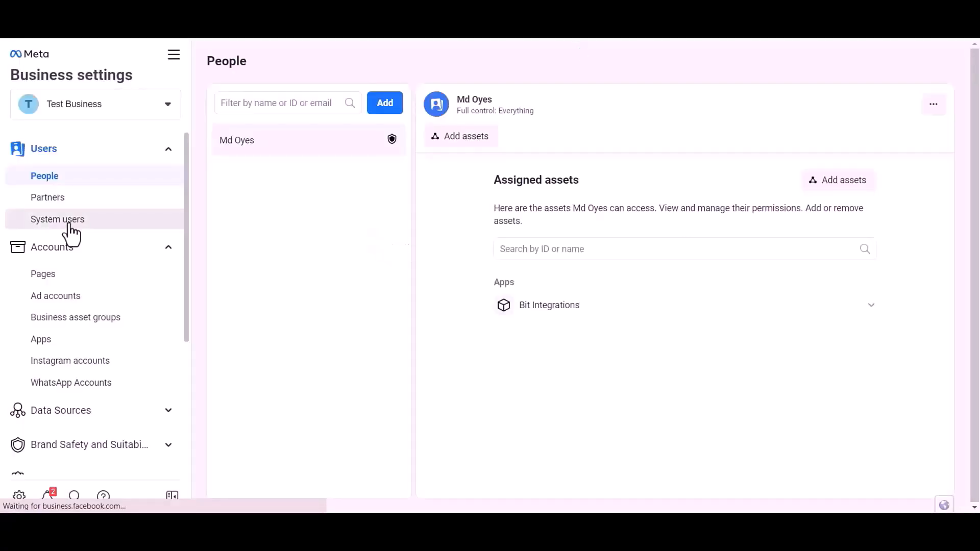
Step: Try creating a new Admin system user and dismiss the admin-limit error
left_click(67, 224)
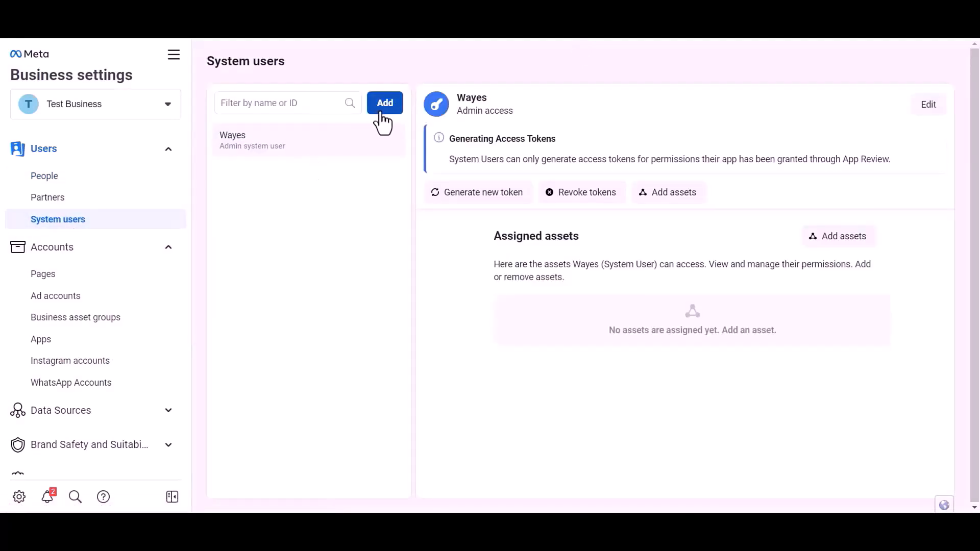
left_click(382, 113)
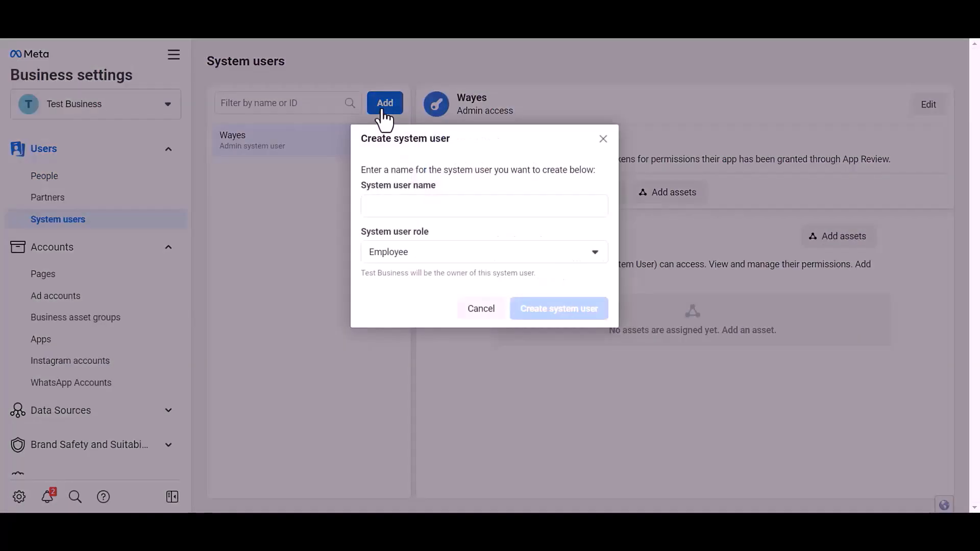
left_click(405, 204)
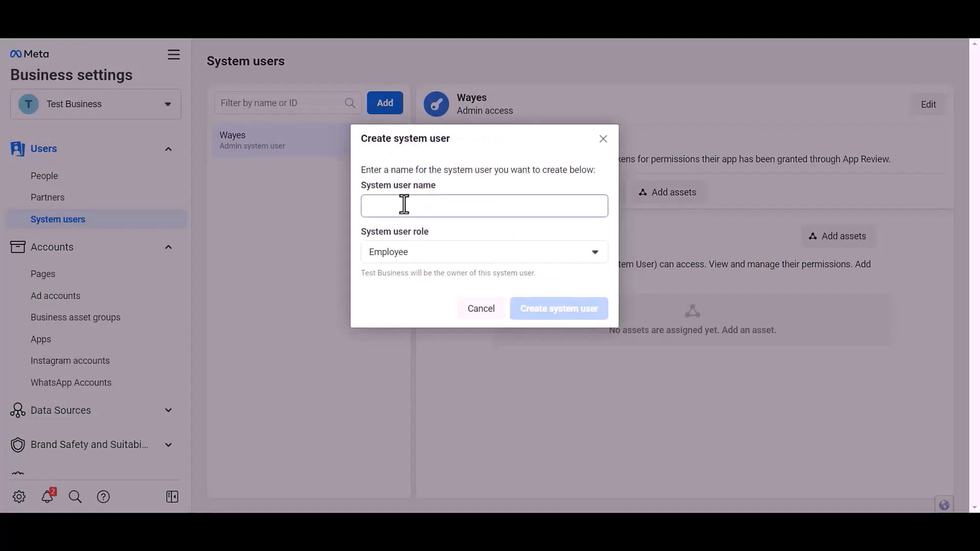
type("Oyes")
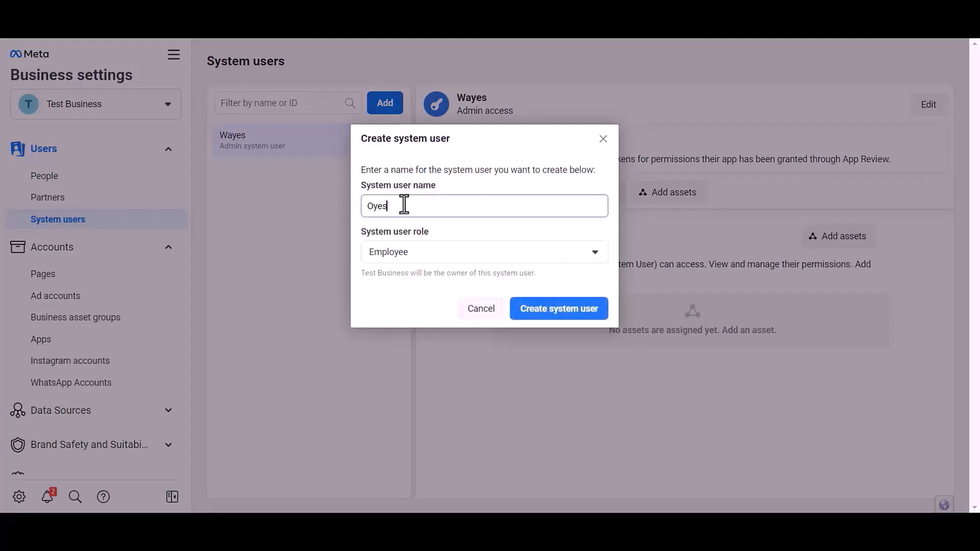
left_click(403, 251)
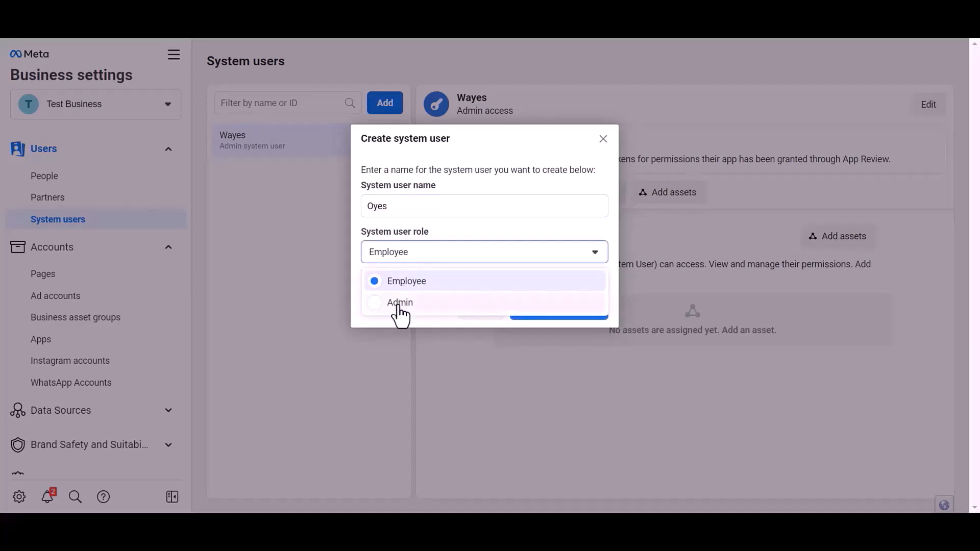
left_click(400, 304)
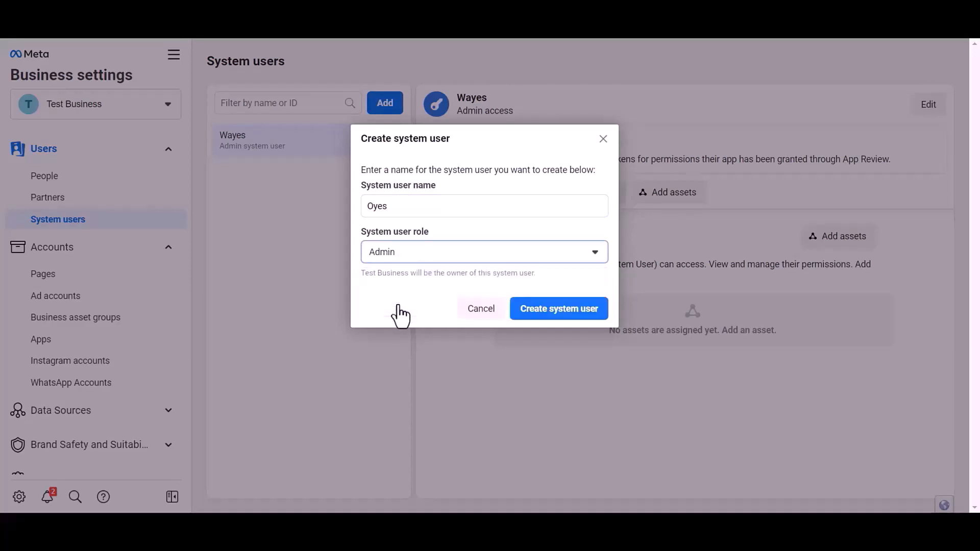
left_click(576, 308)
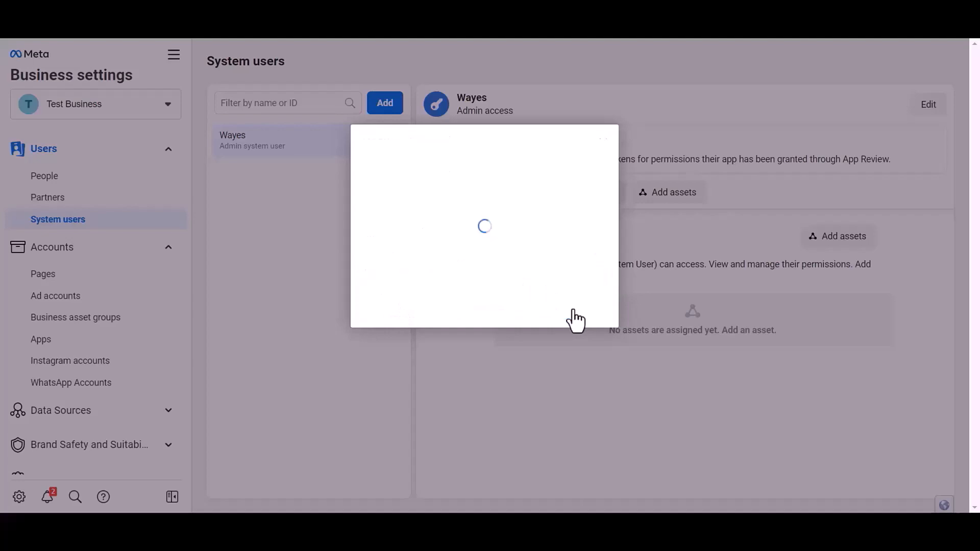
left_click(593, 257)
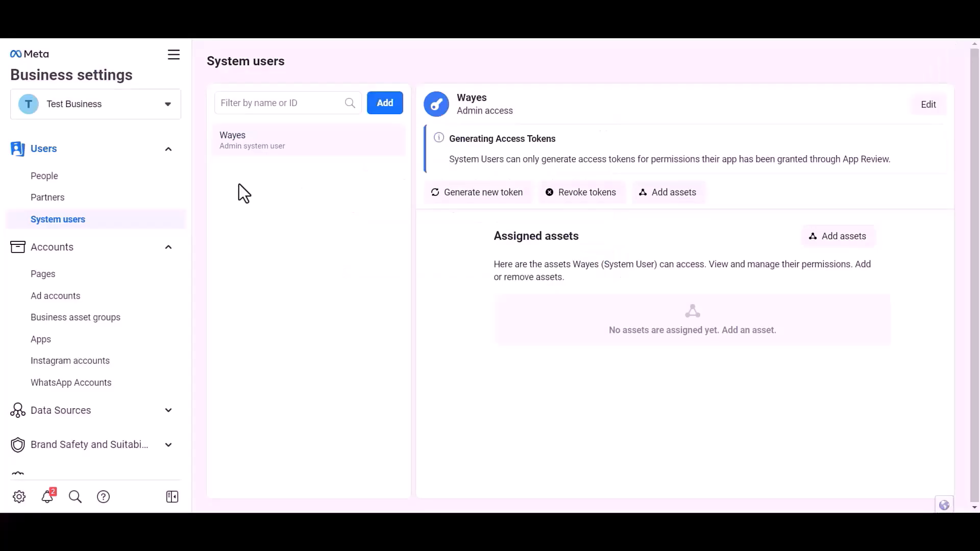
Step: Assign the Bit Integrations app to the admin system user with Manage app control and save
left_click(841, 238)
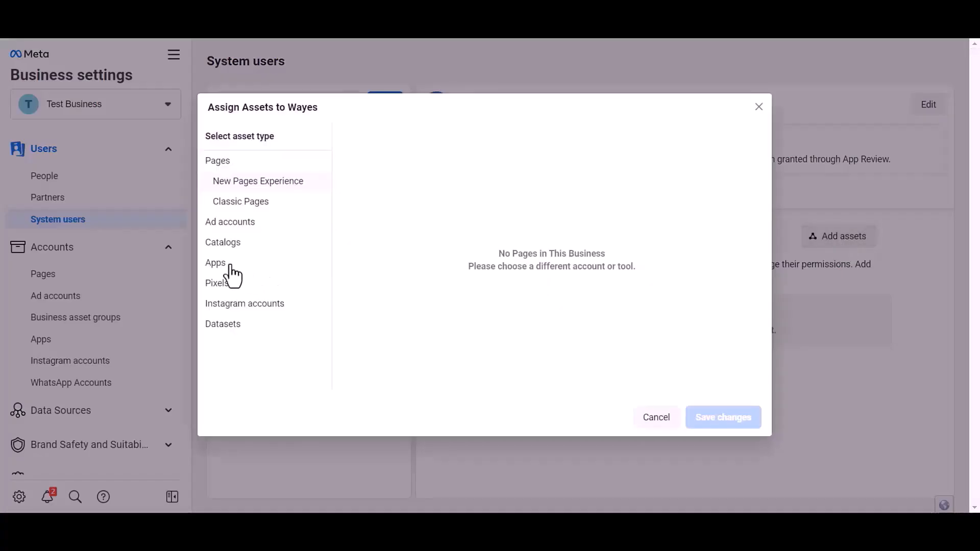
left_click(210, 263)
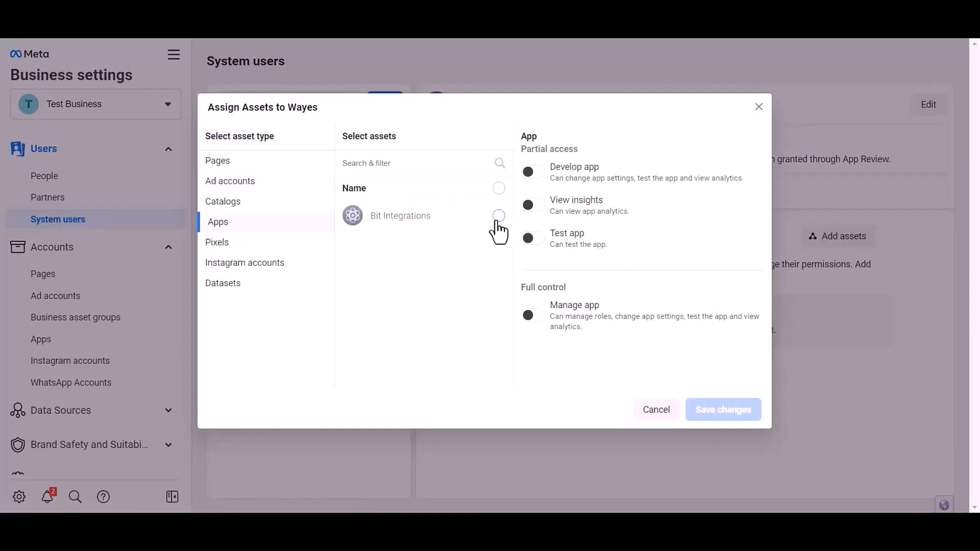
left_click(498, 216)
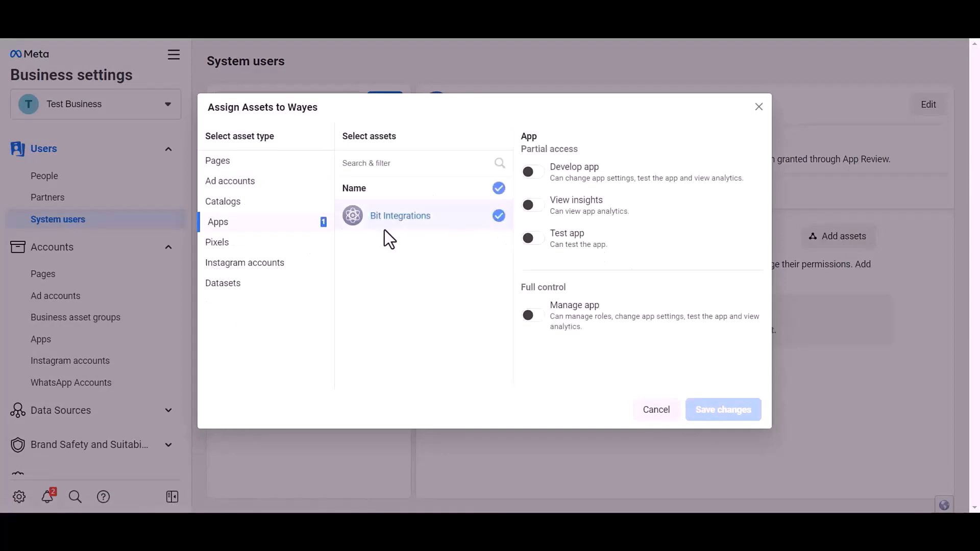
left_click(532, 316)
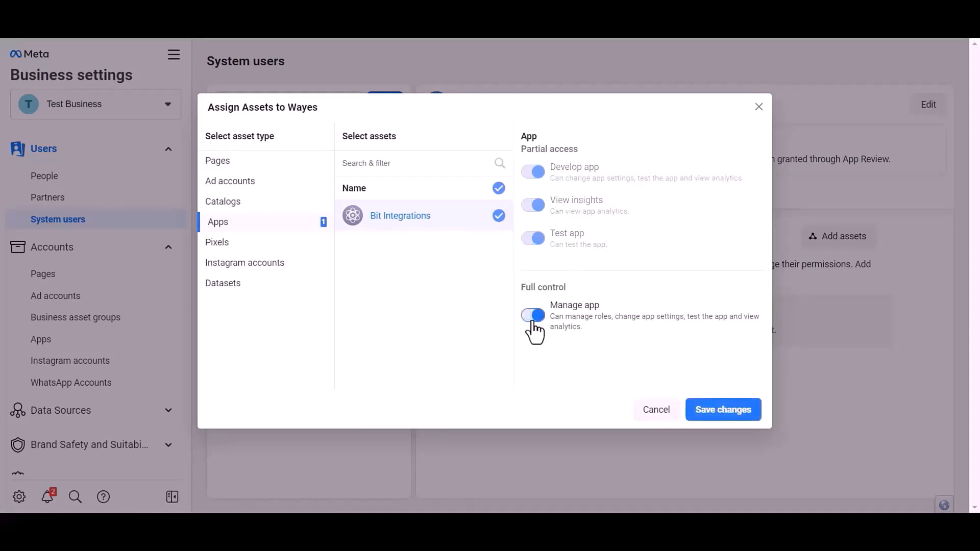
left_click(727, 422)
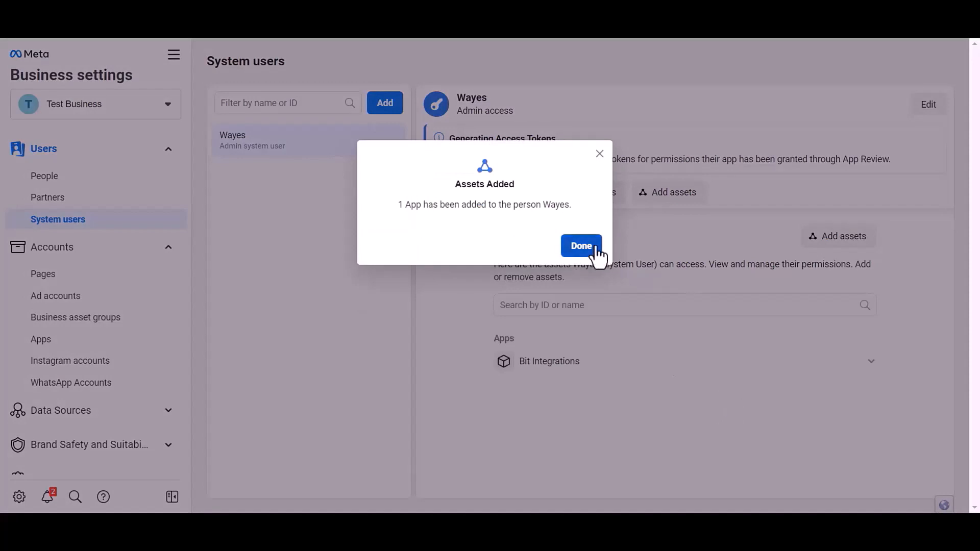
left_click(581, 246)
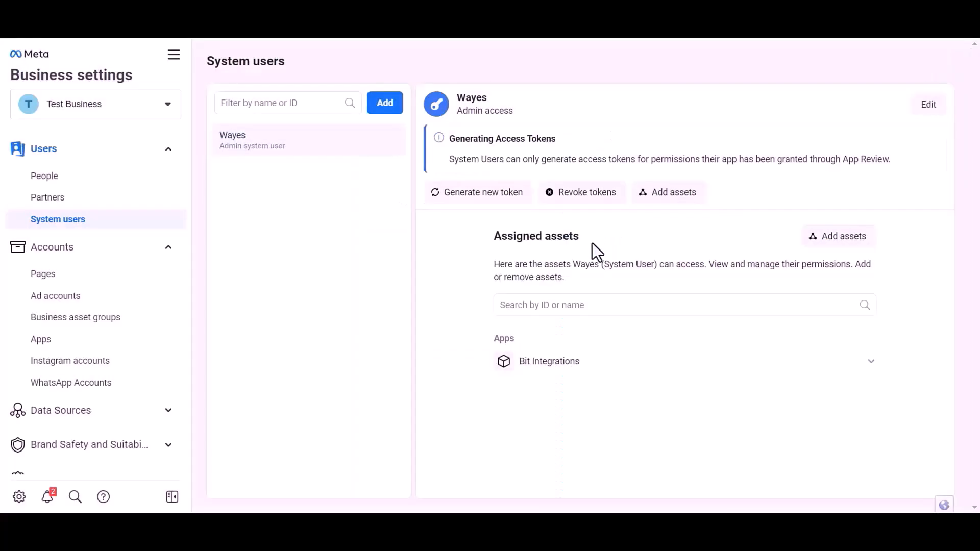
Step: Start a token for the Bit Integrations app and set its expiration to Permanent
left_click(477, 209)
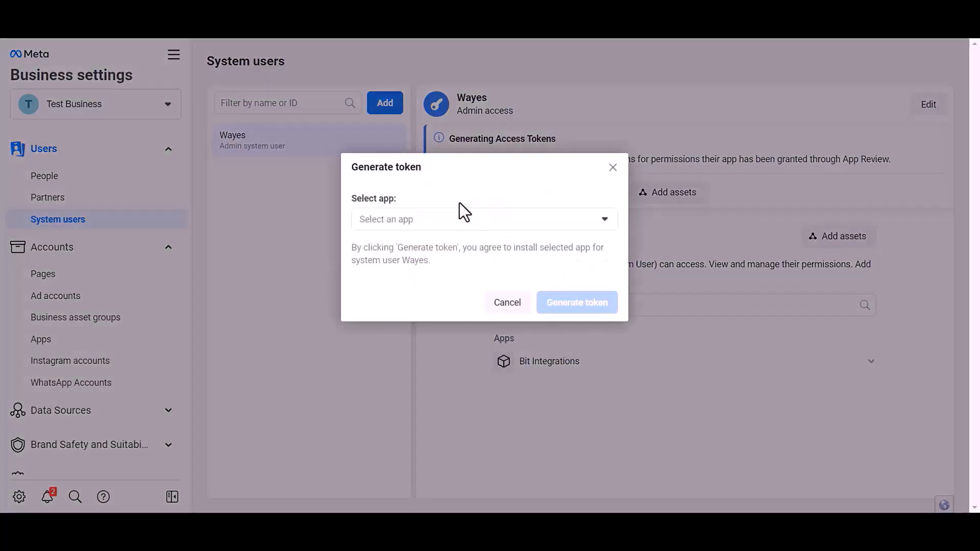
left_click(424, 221)
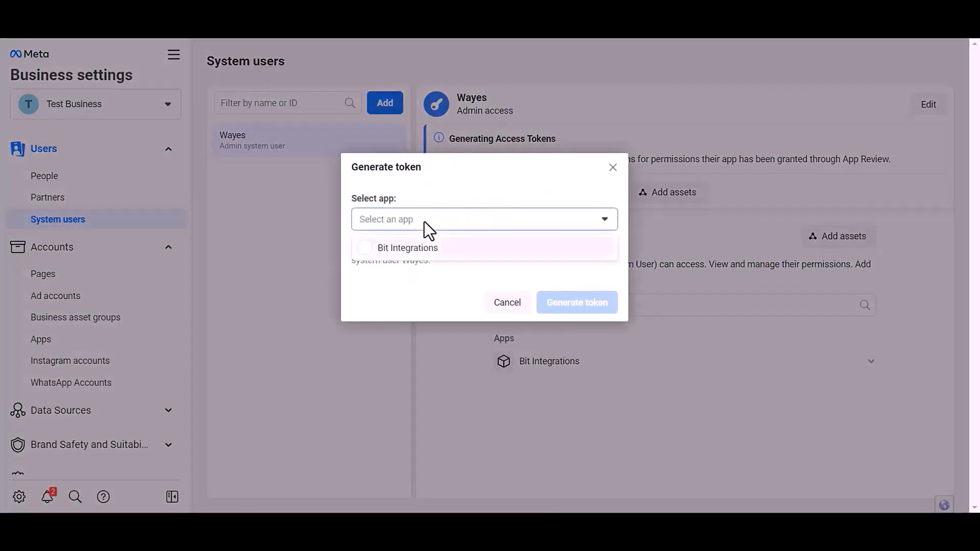
left_click(419, 250)
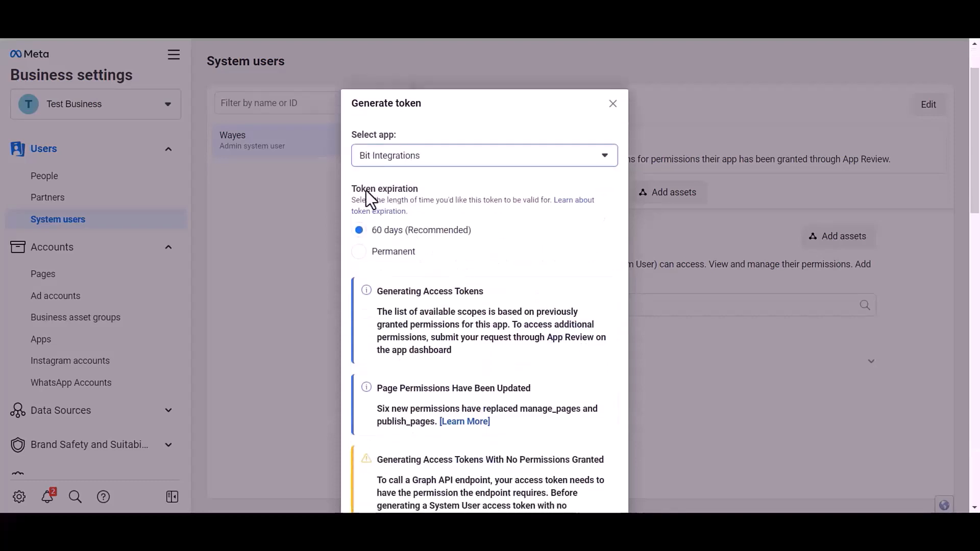
left_click_drag(349, 186, 417, 187)
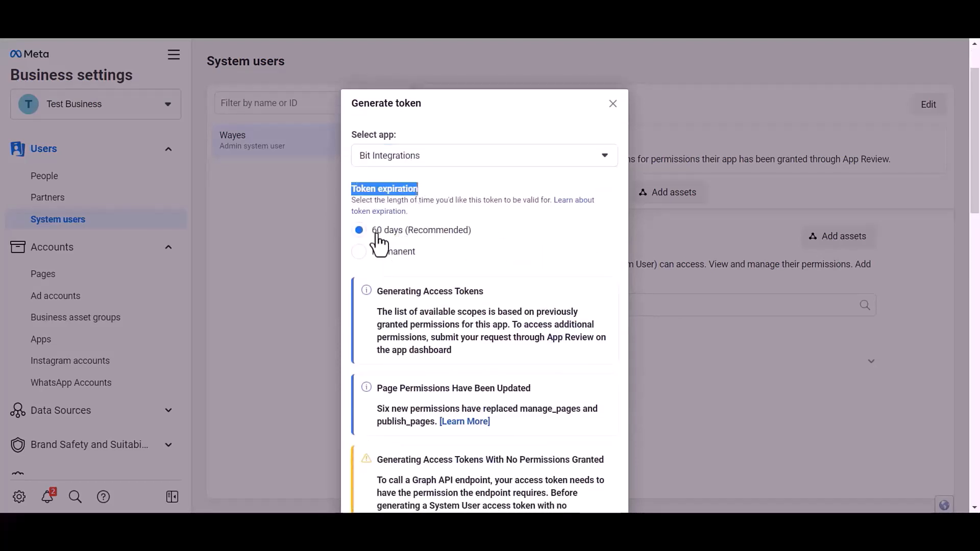
left_click_drag(477, 231, 360, 231)
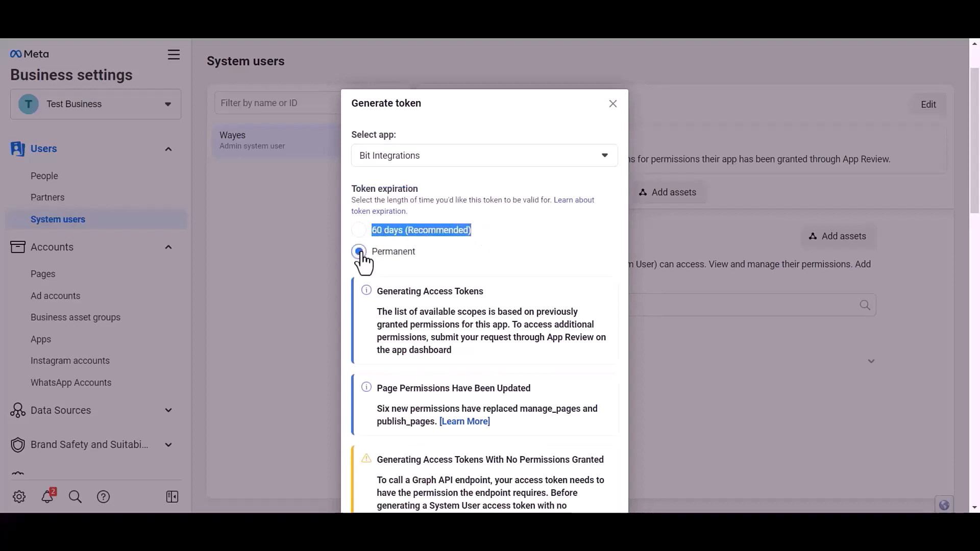
scroll(494, 163, "down", 6)
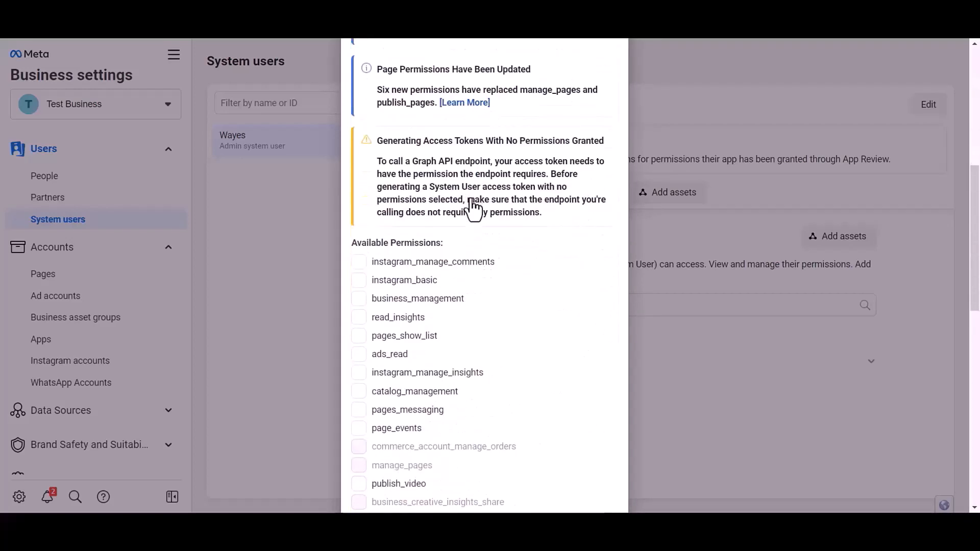
scroll(473, 207, "down", 2)
left_click_drag(353, 115, 455, 123)
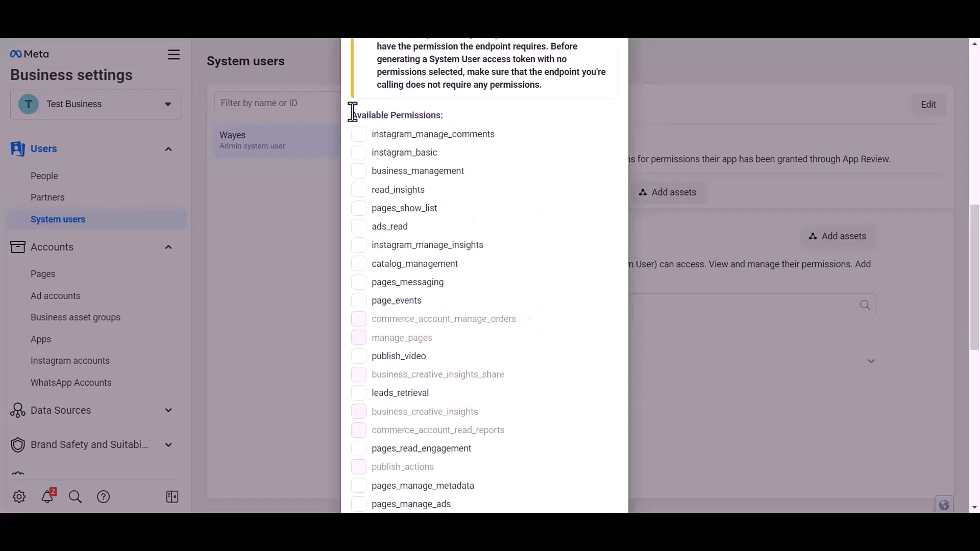
left_click_drag(351, 115, 470, 106)
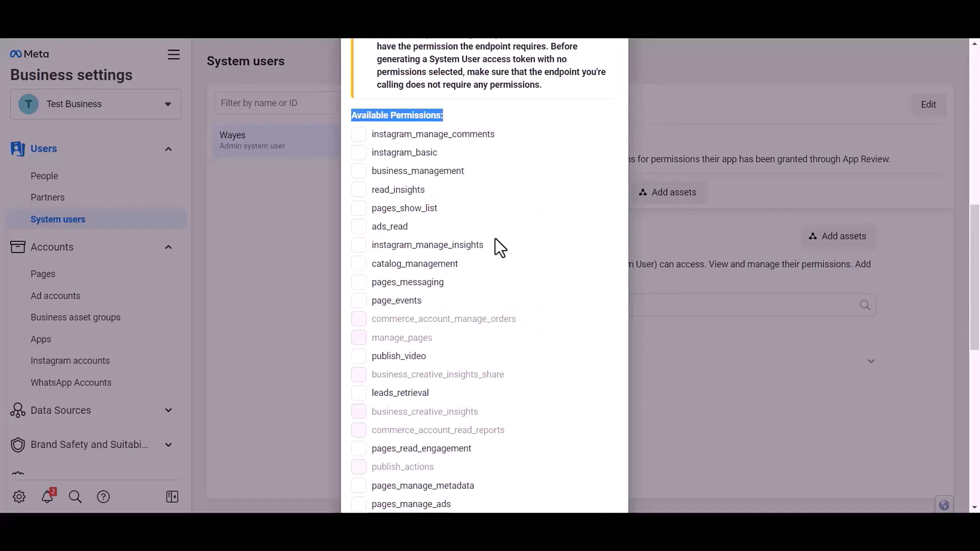
Step: Grant the whatsapp_business_messaging and whatsapp_business_management permissions, generate the token, and copy it
scroll(498, 240, "down", 4)
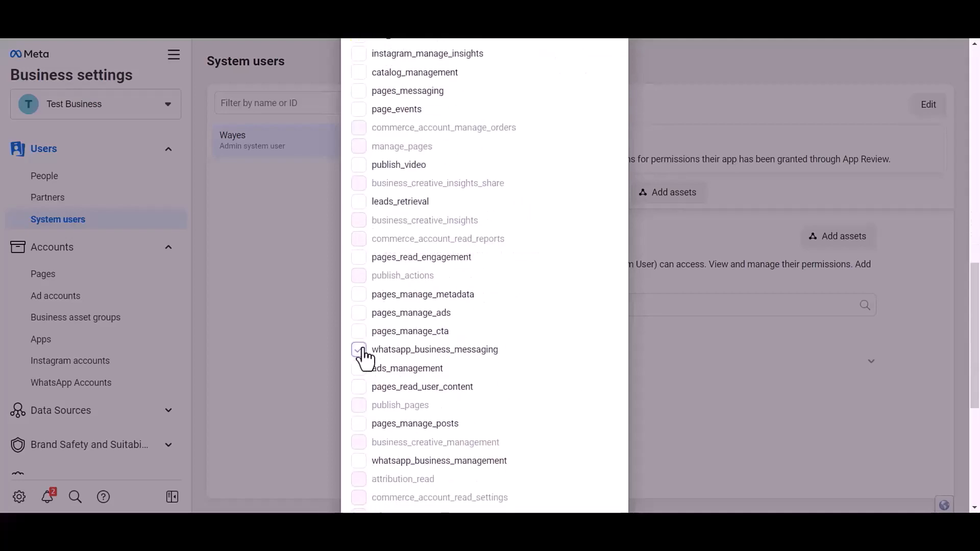
left_click(359, 350)
scroll(418, 378, "down", 1)
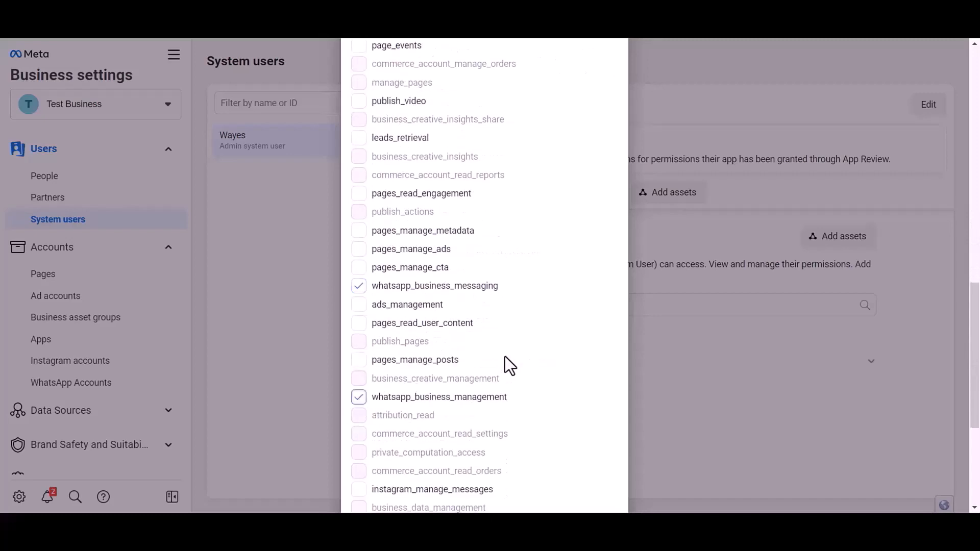
scroll(504, 356, "down", 5)
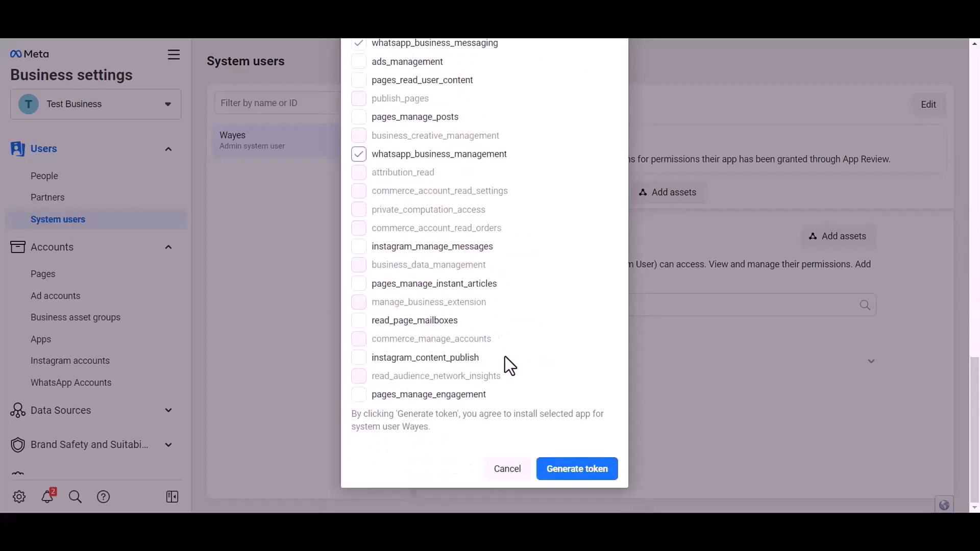
left_click(576, 469)
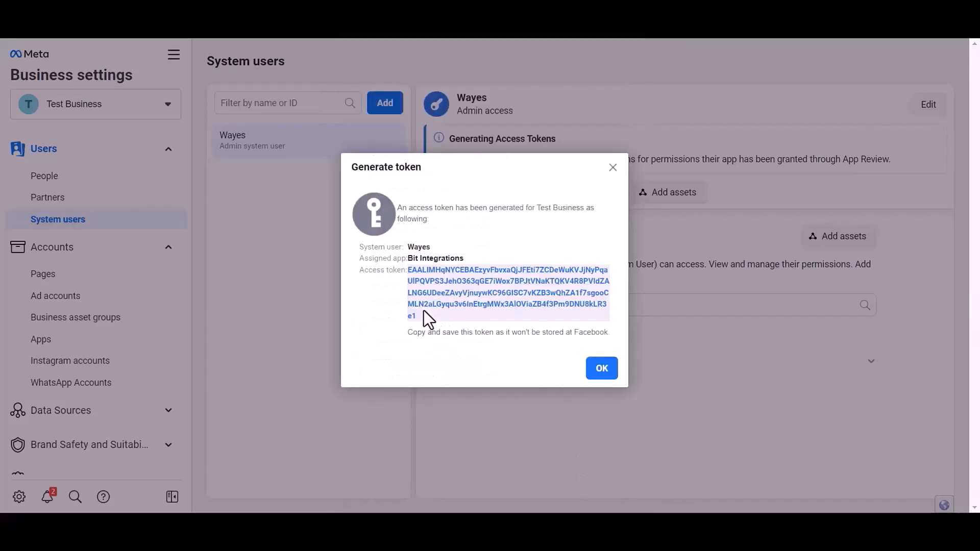
left_click_drag(424, 313, 408, 280)
left_click_drag(408, 281, 407, 268)
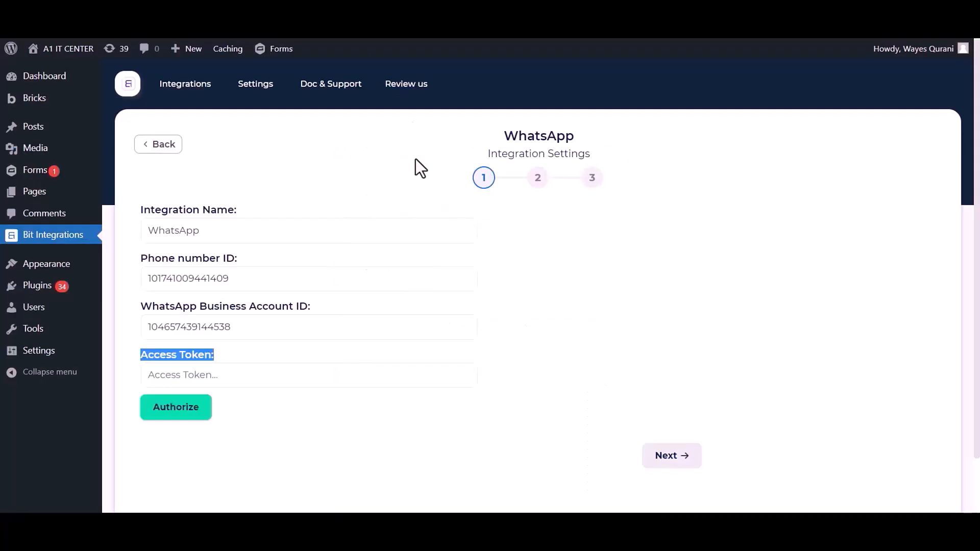
left_click(280, 382)
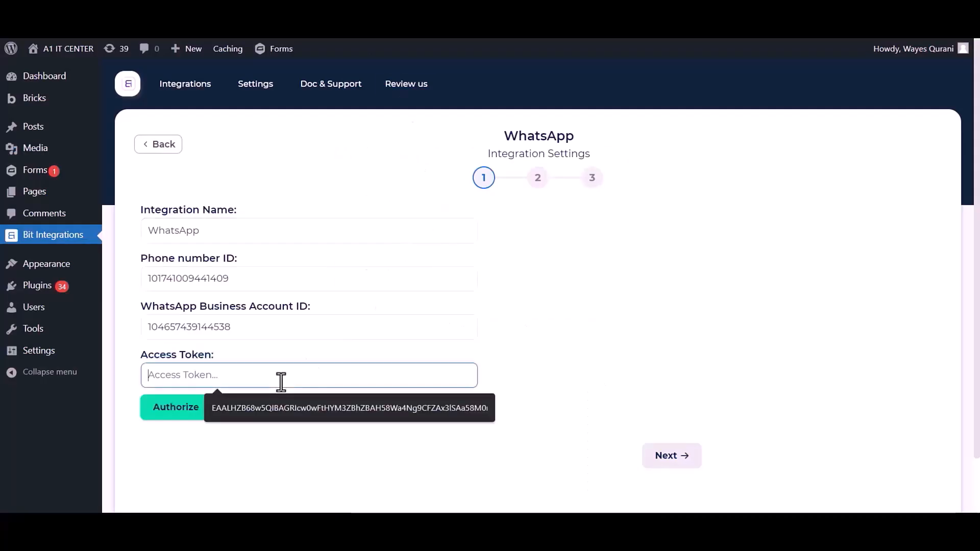
Step: Paste the access token into the form, then create WhatsApp profile 'Bit Apps' in the Automotive category
key("ctrl+v")
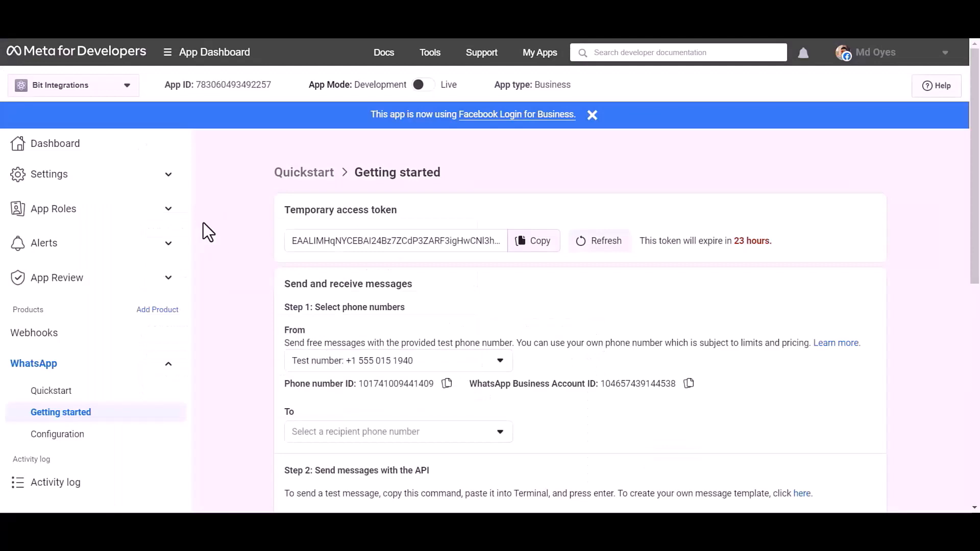
scroll(204, 222, "down", 10)
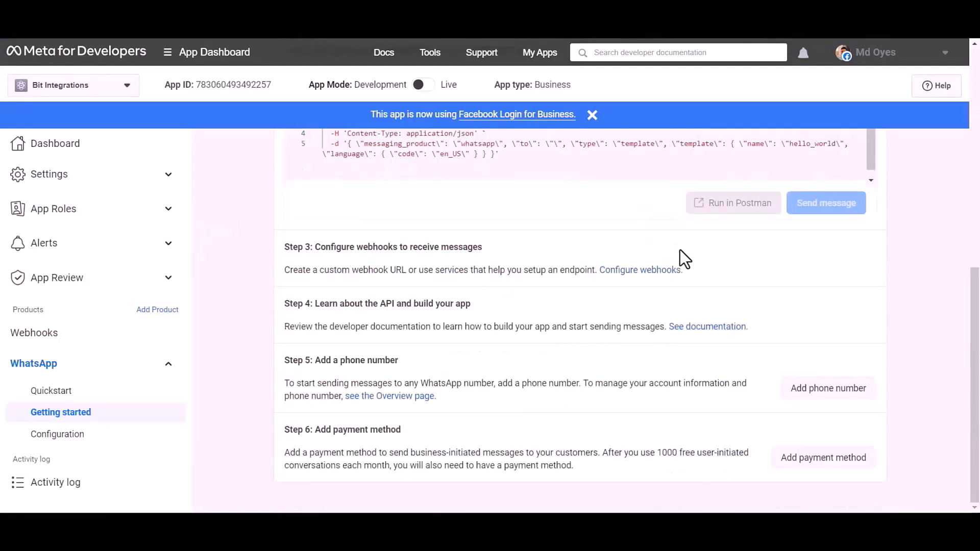
left_click(824, 396)
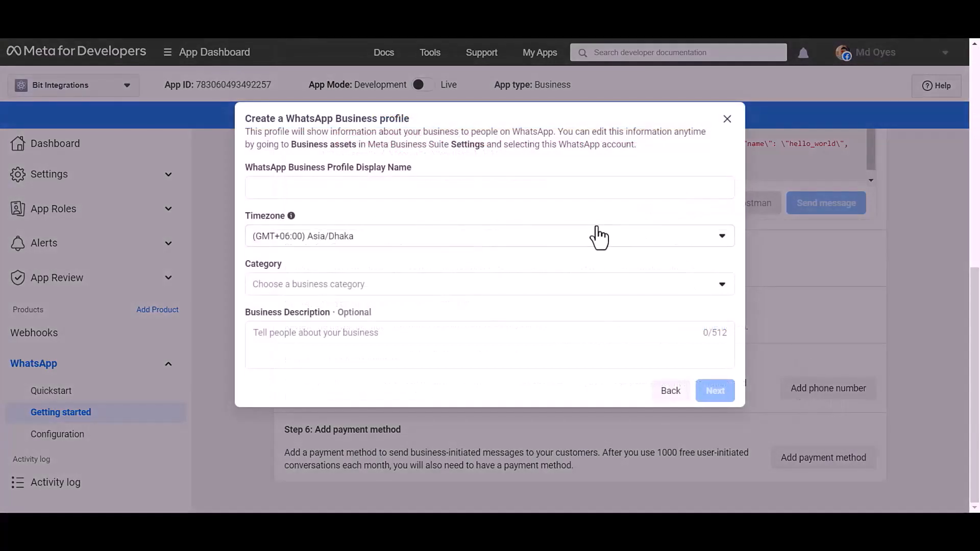
left_click(445, 187)
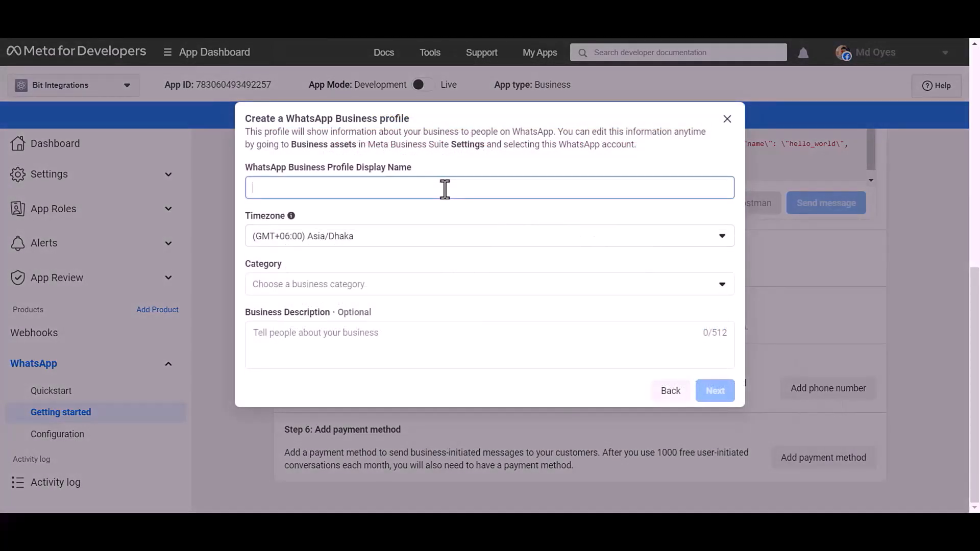
type("Bit Apps")
left_click(335, 289)
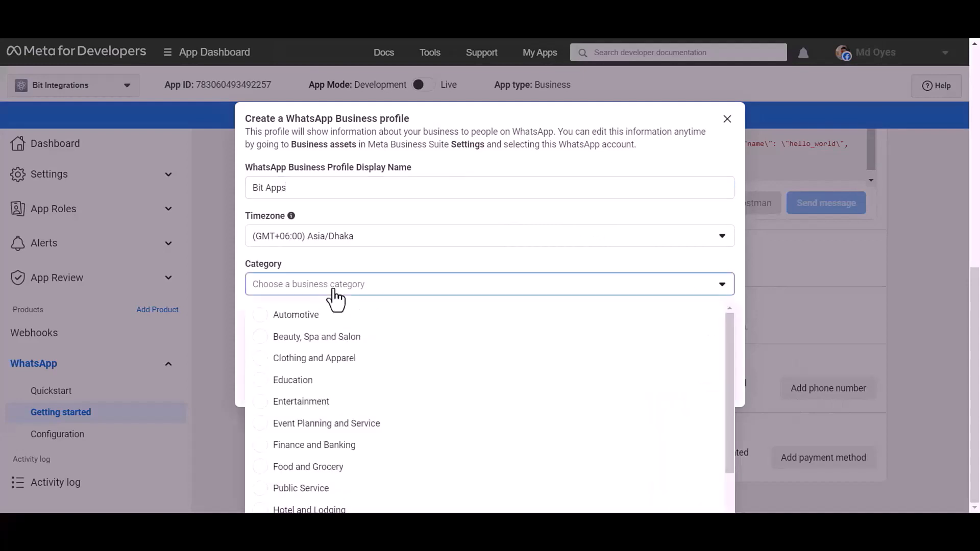
left_click(308, 317)
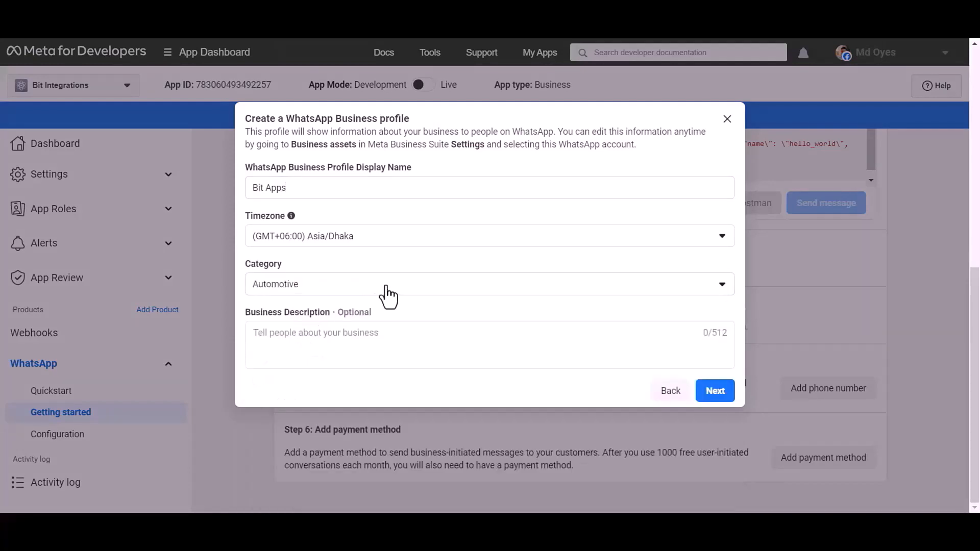
left_click(715, 392)
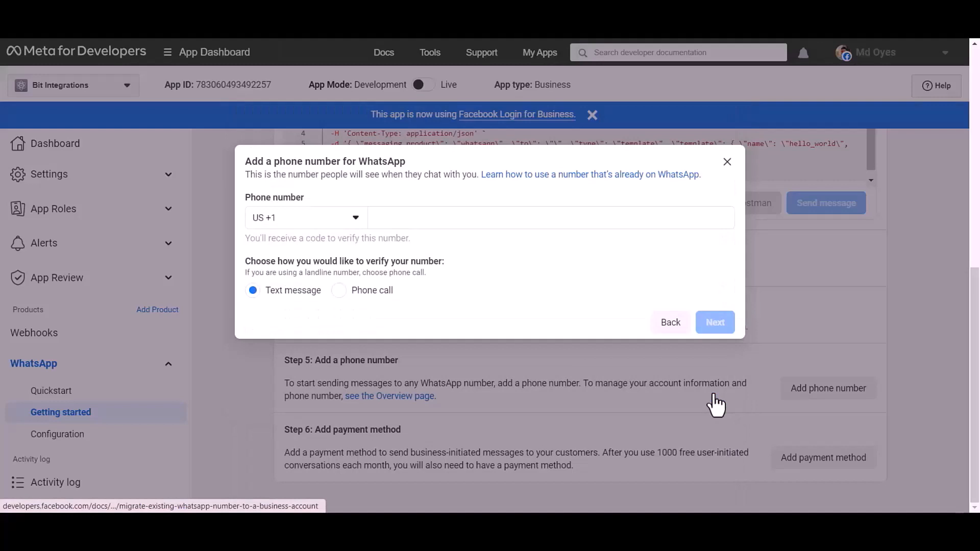
Step: Choose country code BD +880, enter the business phone number, and request a verification code
left_click(296, 223)
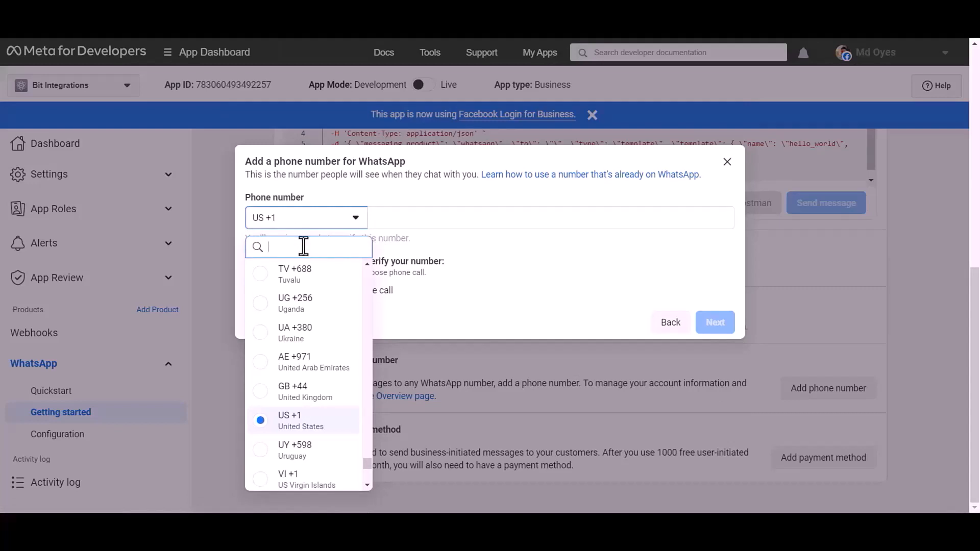
type("bangladesh")
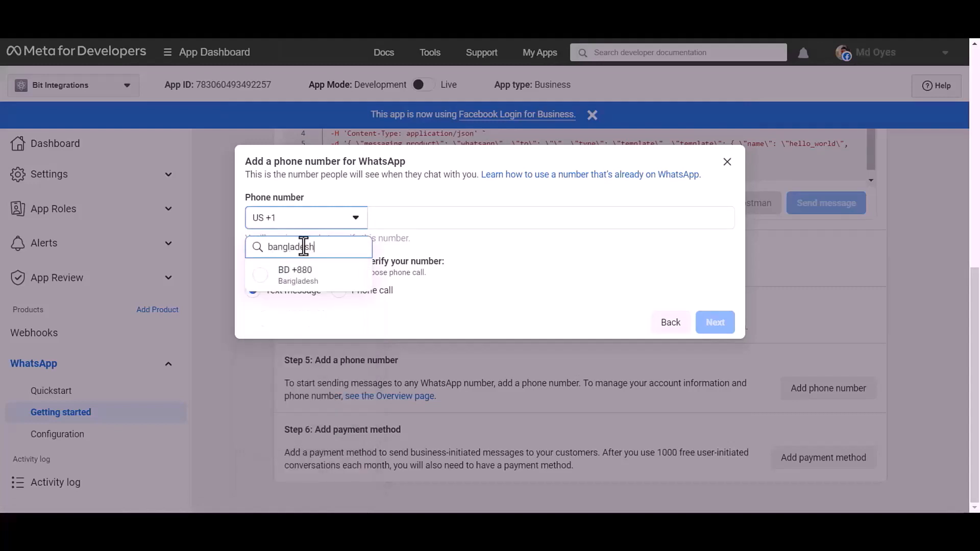
left_click(308, 275)
left_click(414, 219)
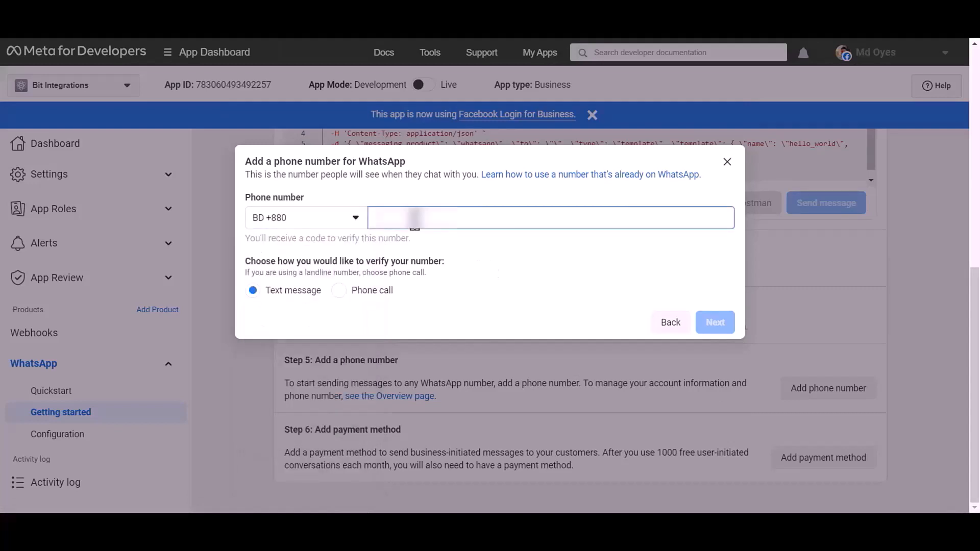
key("ctrl+v")
left_click(515, 261)
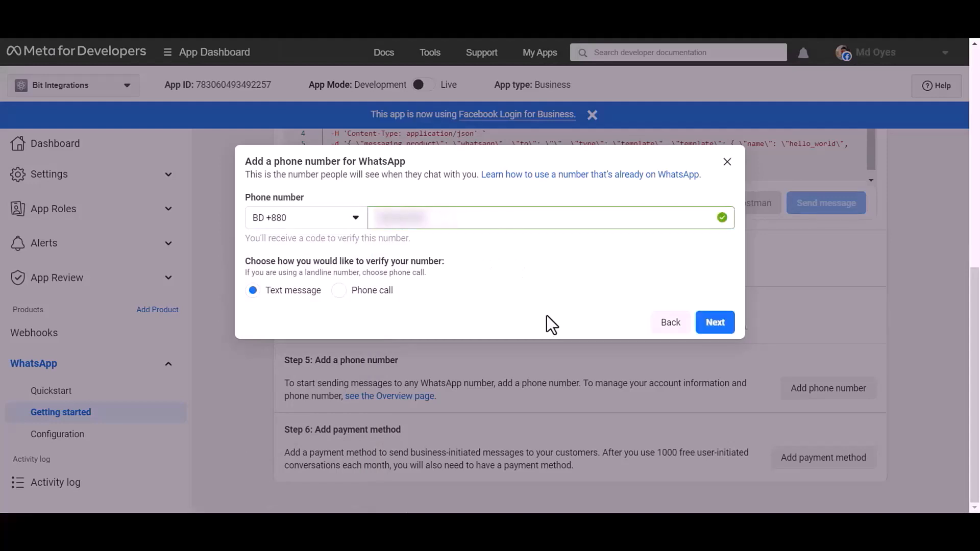
left_click(715, 322)
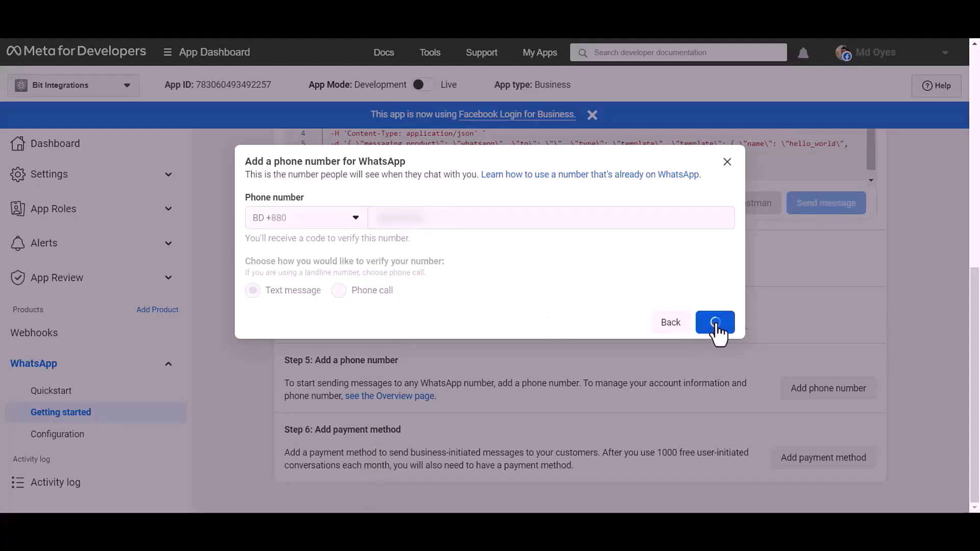
Step: Enter the six-digit verification code for the +880 number and submit it
left_click(255, 250)
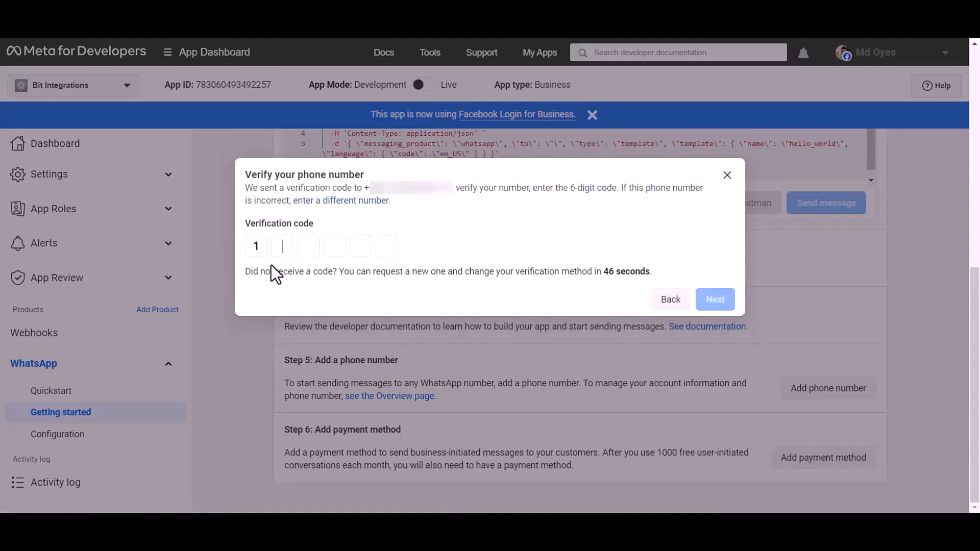
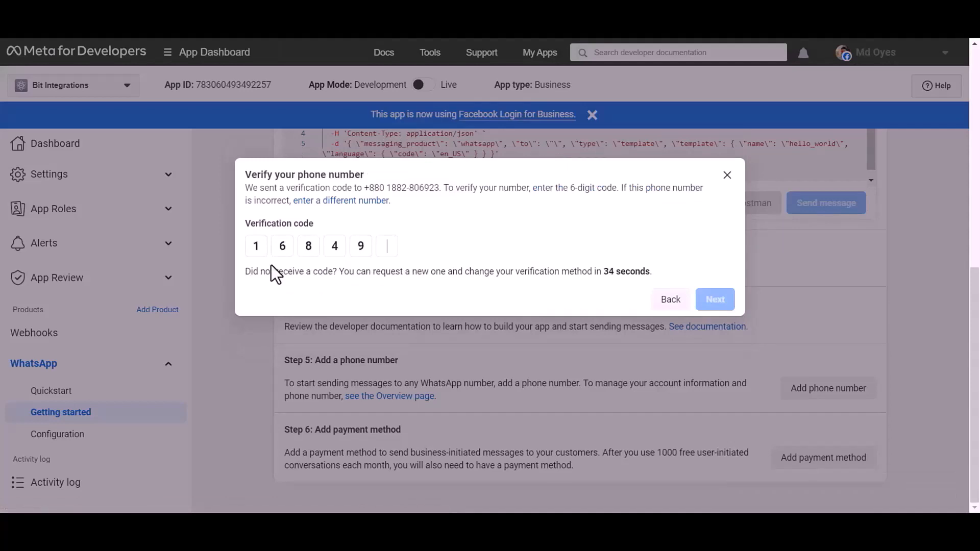
left_click(720, 305)
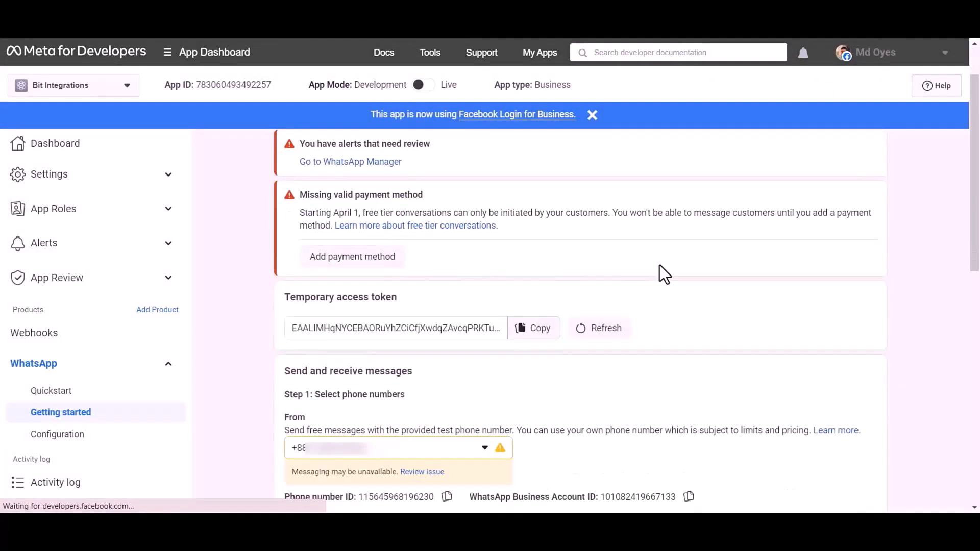
scroll(685, 253, "down", 10)
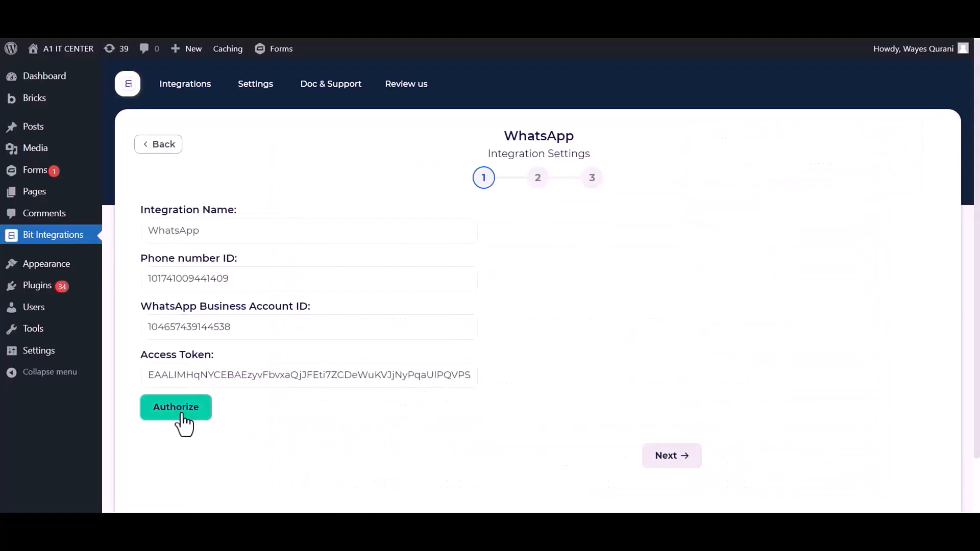
Step: Authorize the WhatsApp connection and continue to the message type and field mapping step
left_click(181, 415)
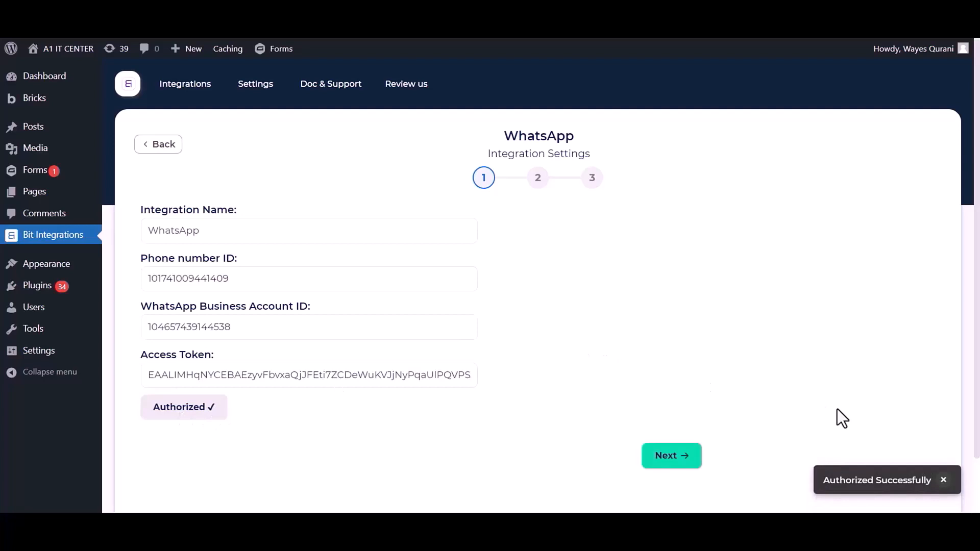
scroll(714, 383, "down", 2)
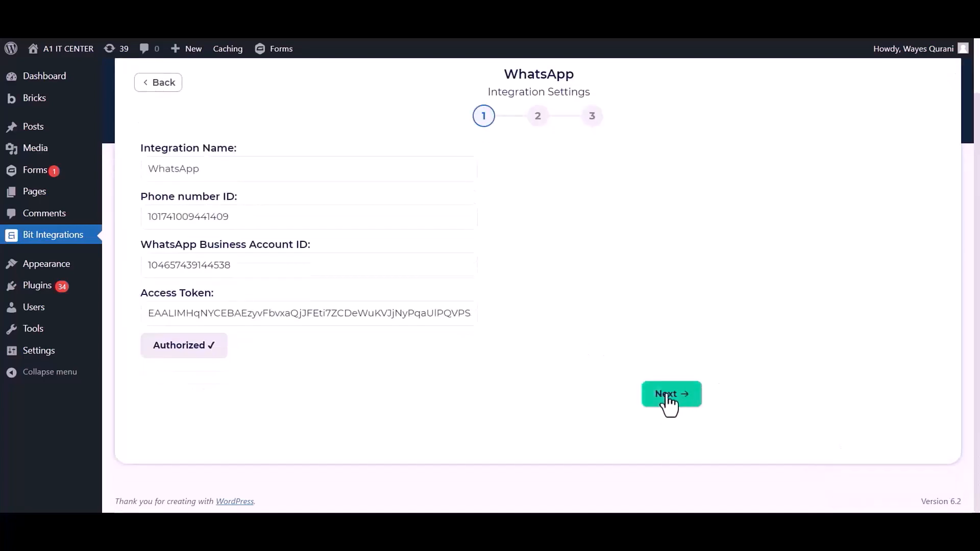
left_click(668, 394)
scroll(634, 256, "up", 2)
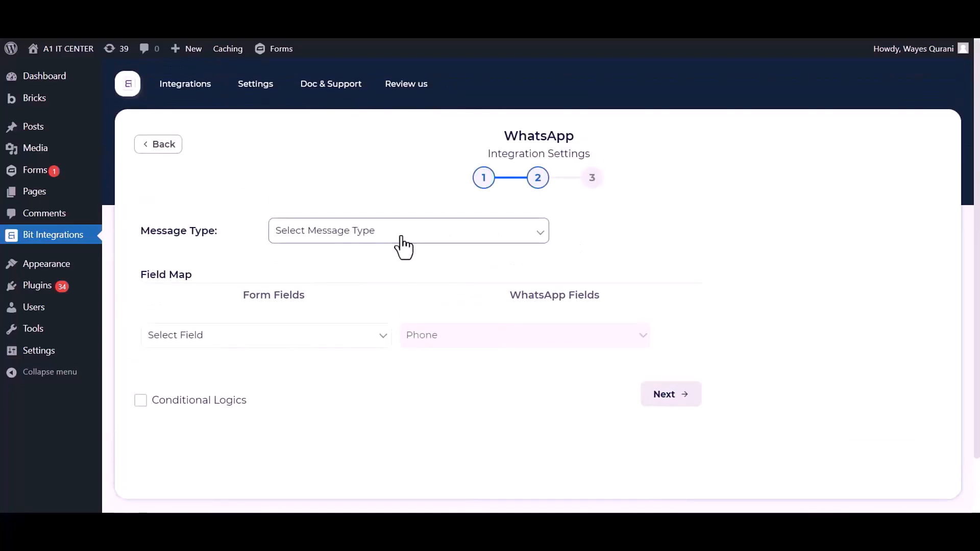
Step: Set Message Type to Template and map the form's Phone field to WhatsApp Phone
left_click(375, 239)
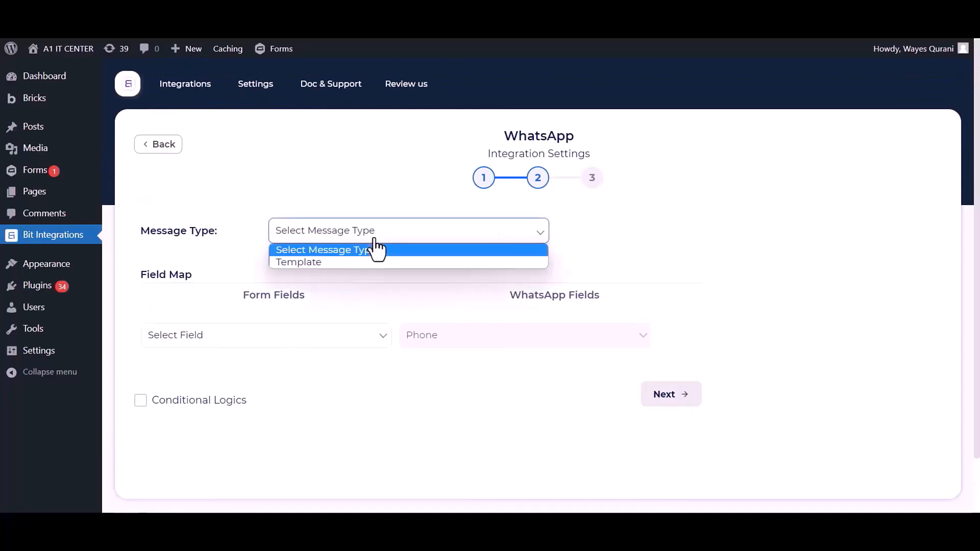
left_click(314, 264)
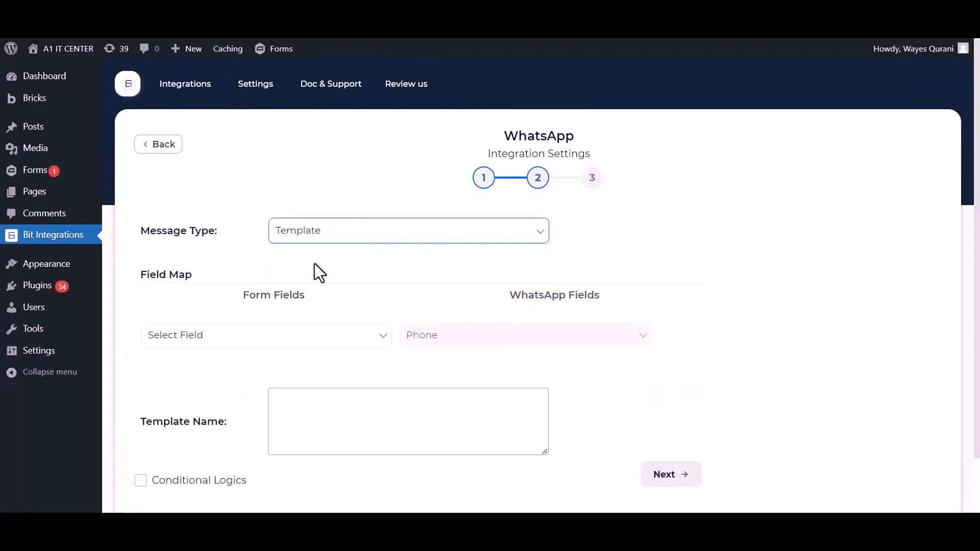
left_click(288, 337)
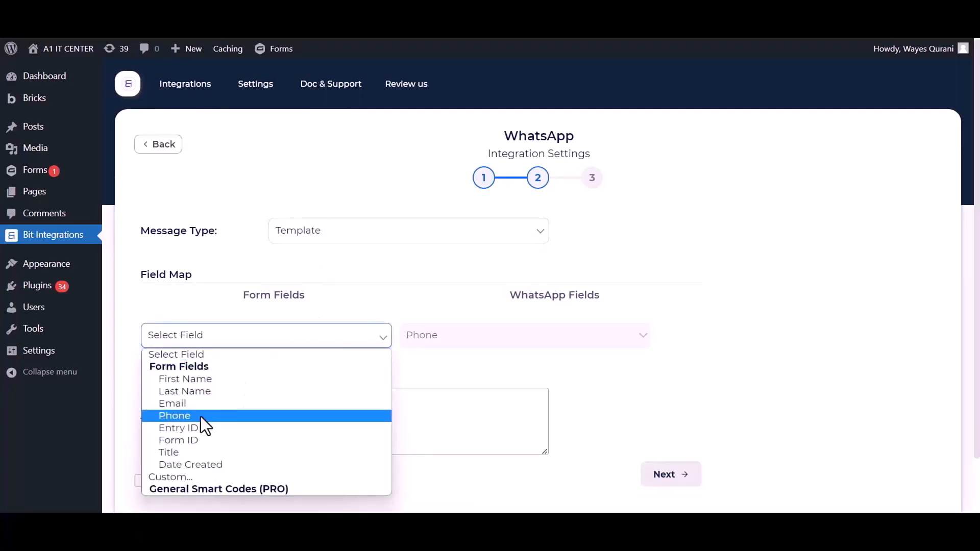
left_click(186, 415)
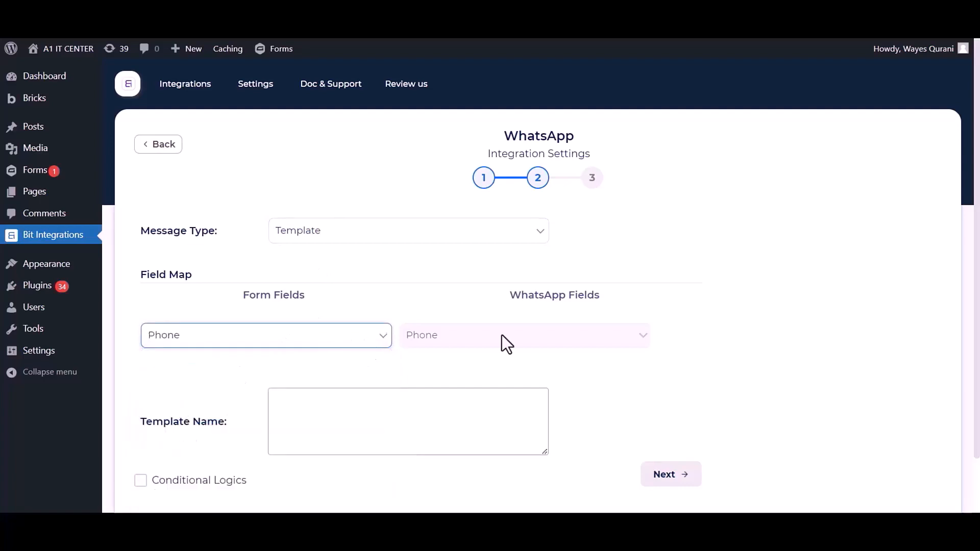
Step: Copy the hello_world name from Meta's message templates page and paste it as Template Name
left_click(321, 420)
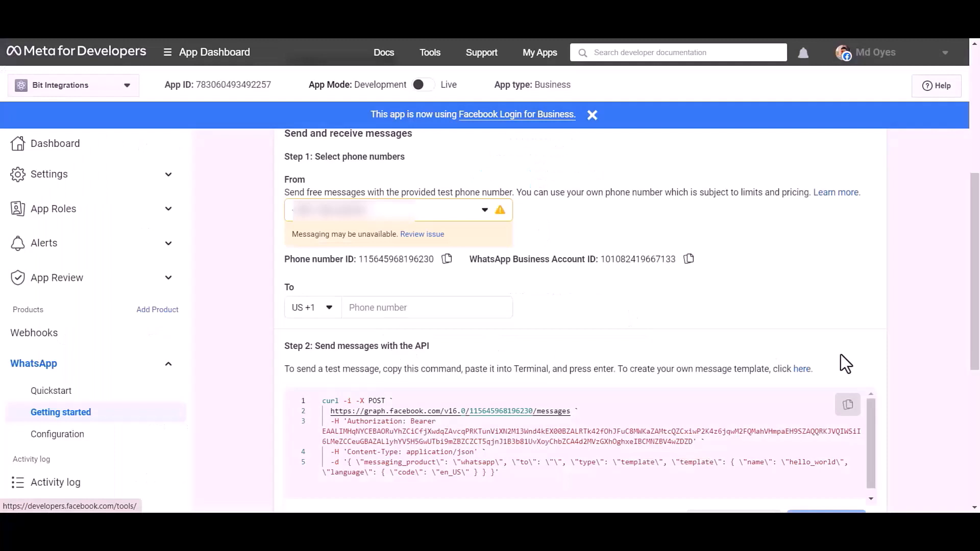
left_click(802, 370)
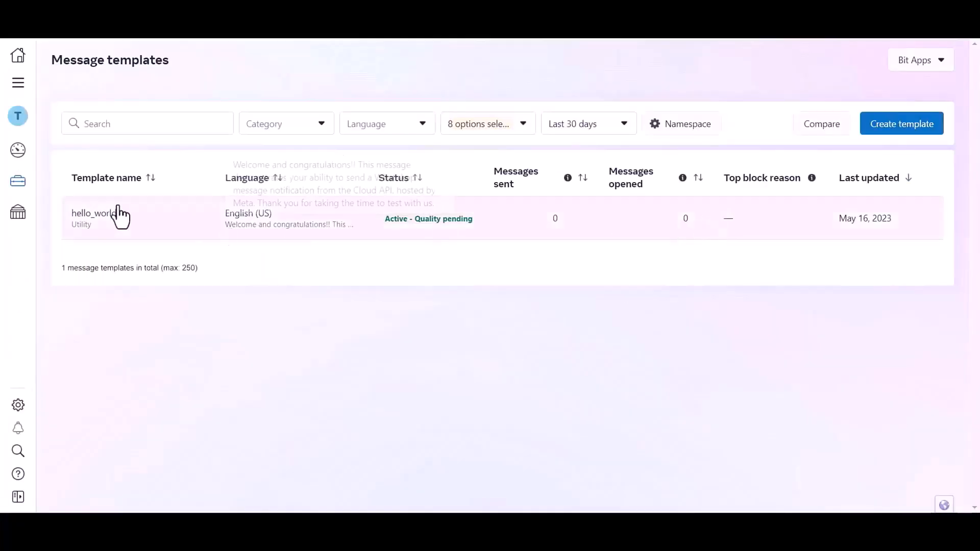
left_click(160, 213)
left_click_drag(65, 115, 129, 117)
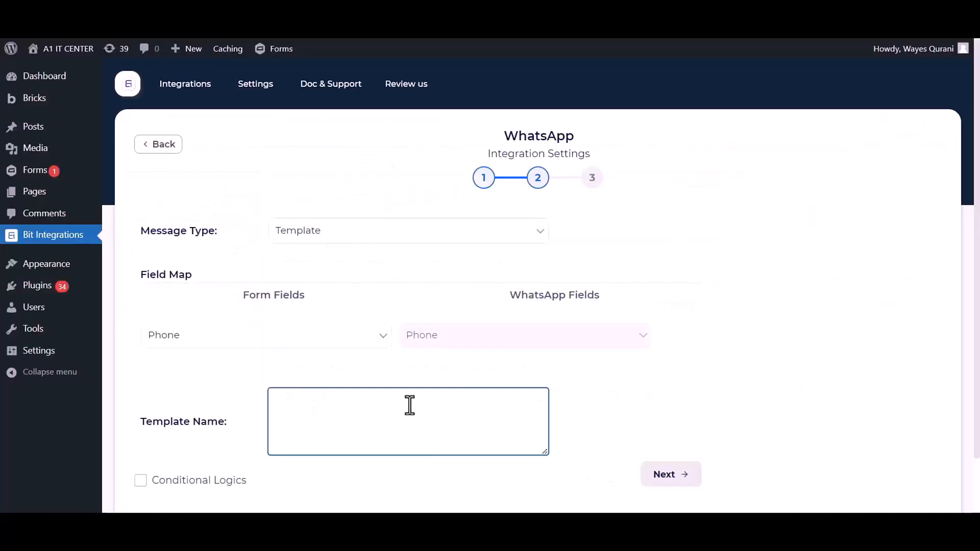
type("hello_world")
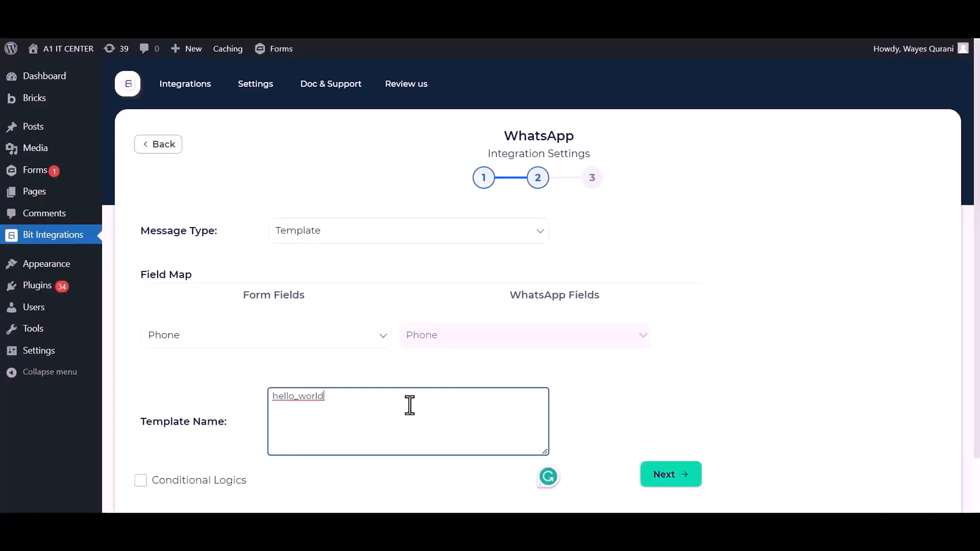
left_click(586, 403)
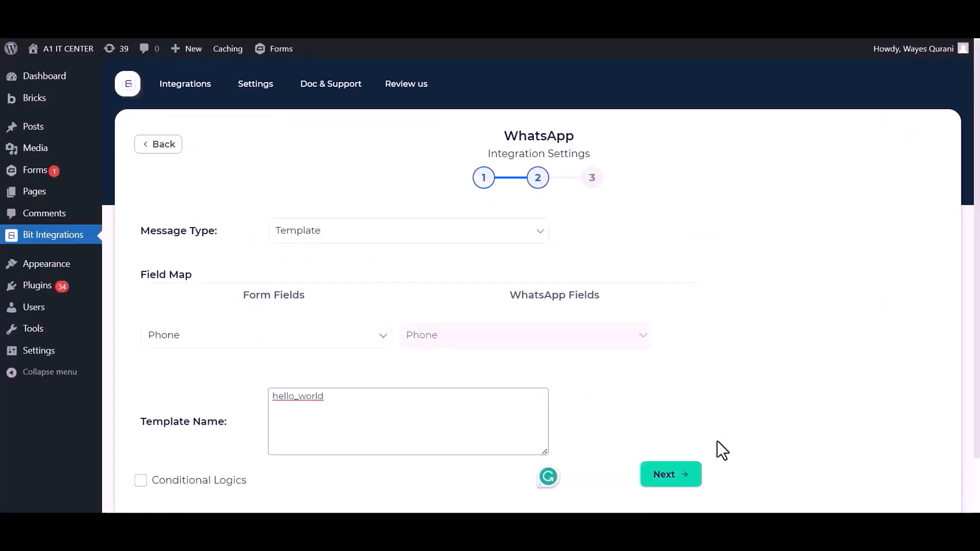
Step: Finish and save the WhatsApp integration
left_click(683, 481)
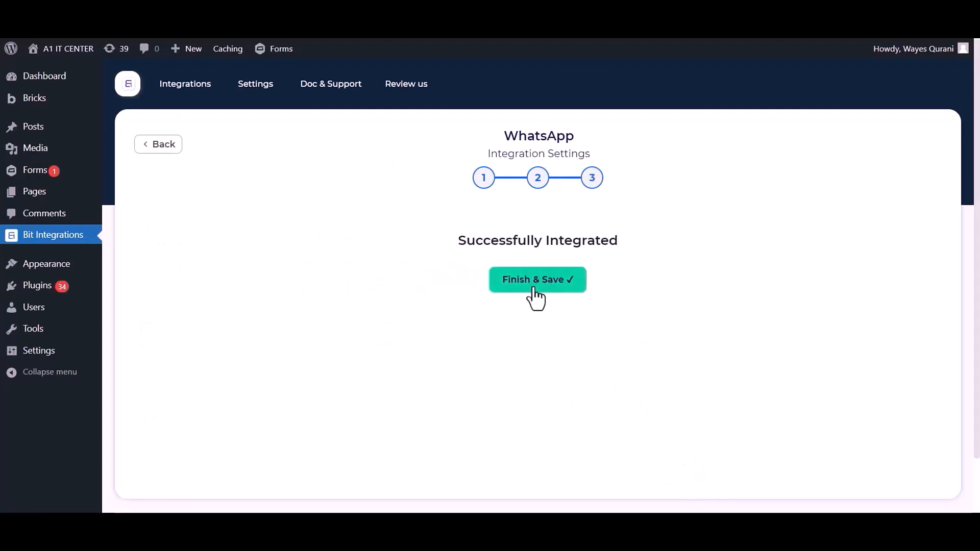
left_click(533, 289)
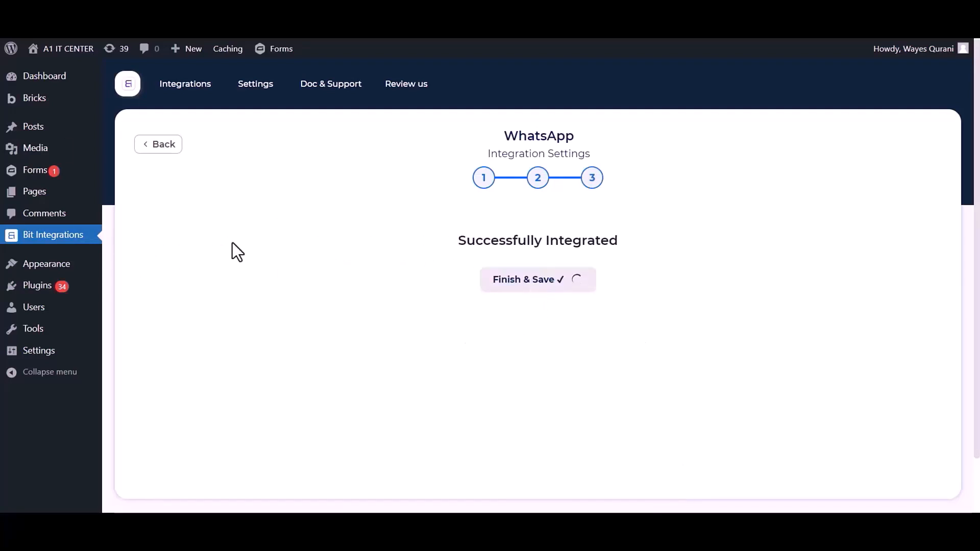
left_click(470, 246)
Step: Fill the contact form with the name 'Bit Integrations', an e-mail address and a phone number
type("Bi")
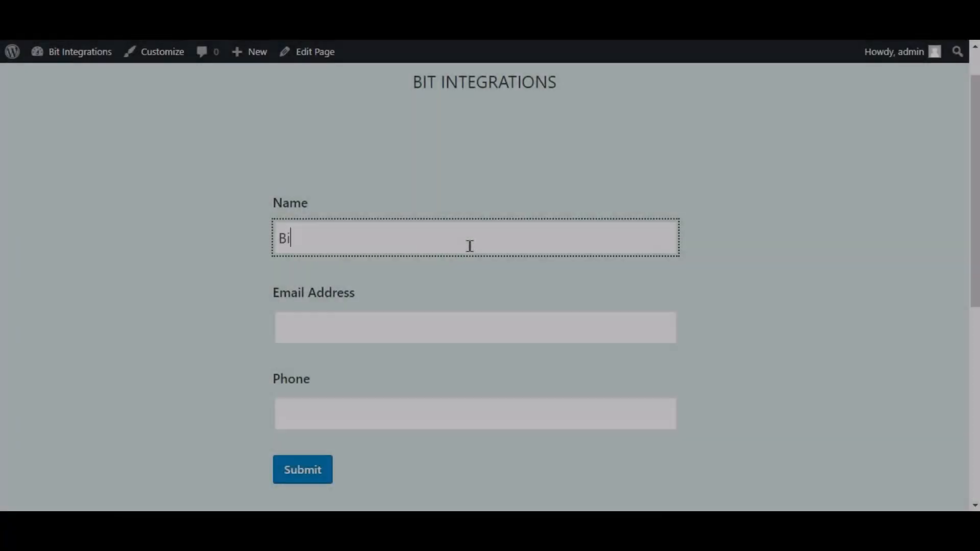
type("t Integrations")
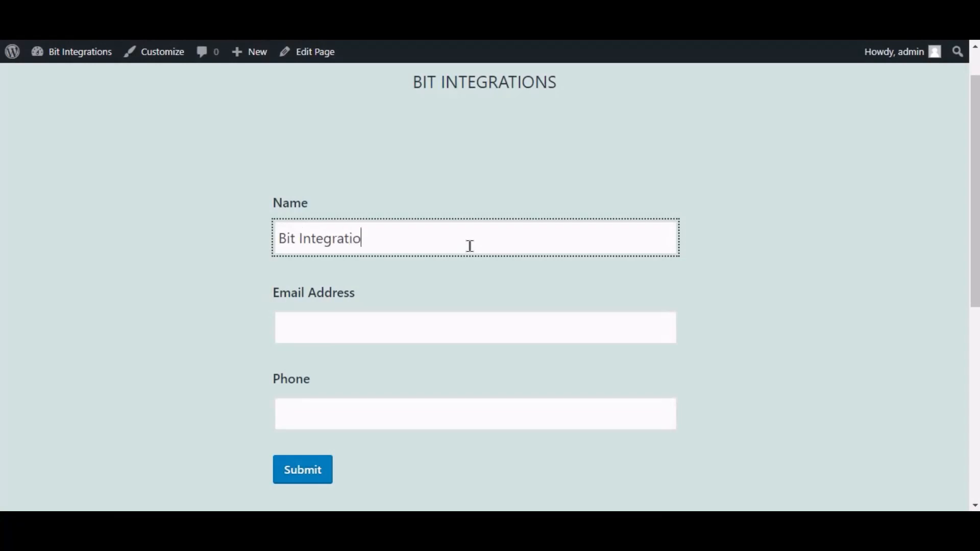
key("Tab")
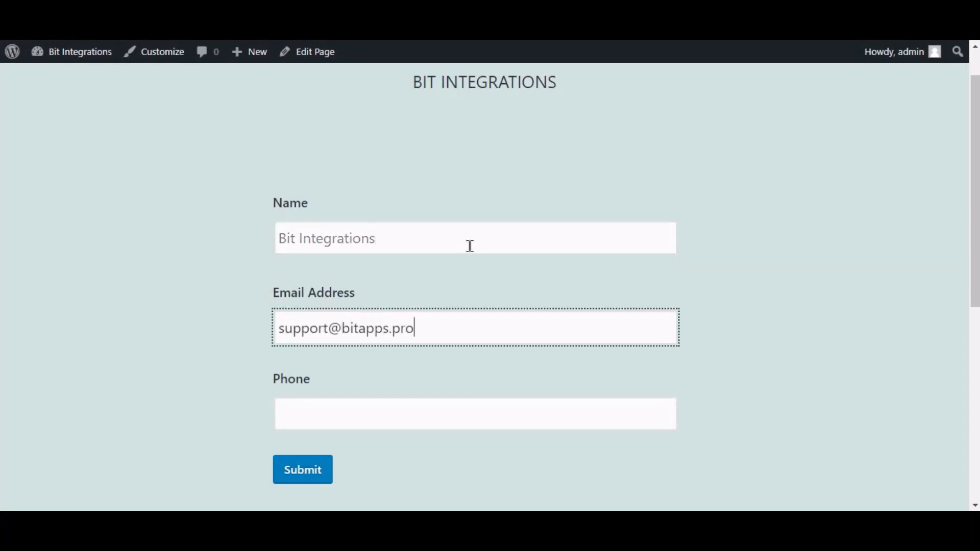
key("Tab")
type("444555666")
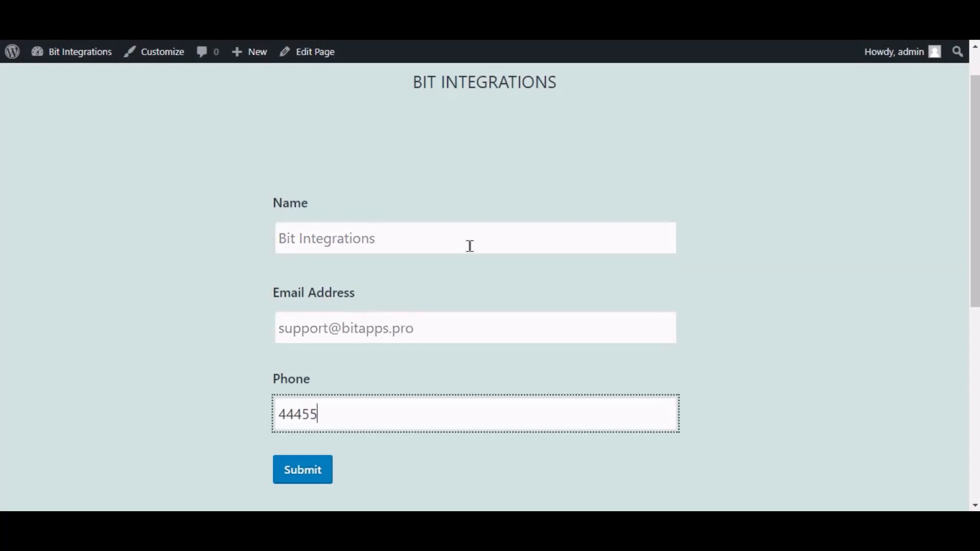
Step: Submit the form and confirm the Hello World message arrived in WhatsApp
left_click(309, 468)
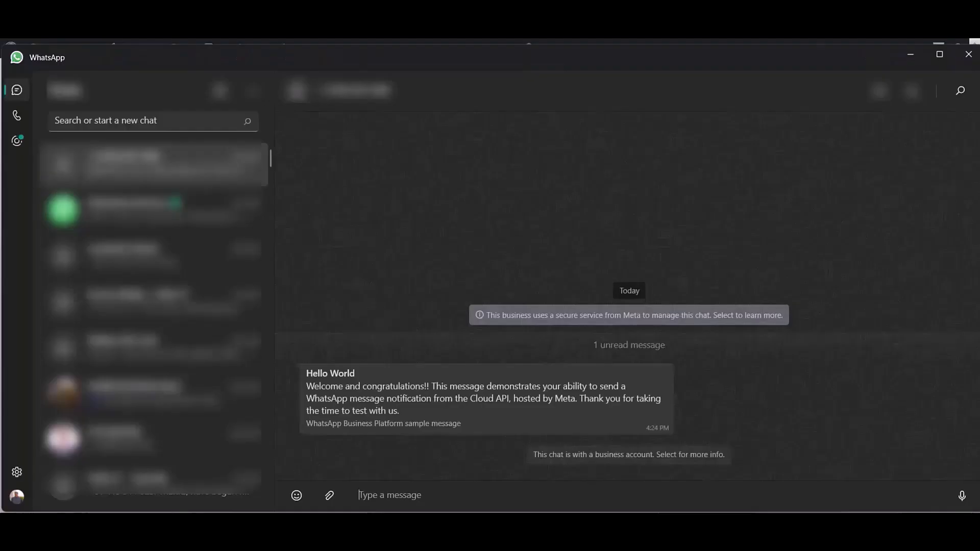
left_click_drag(306, 372, 492, 419)
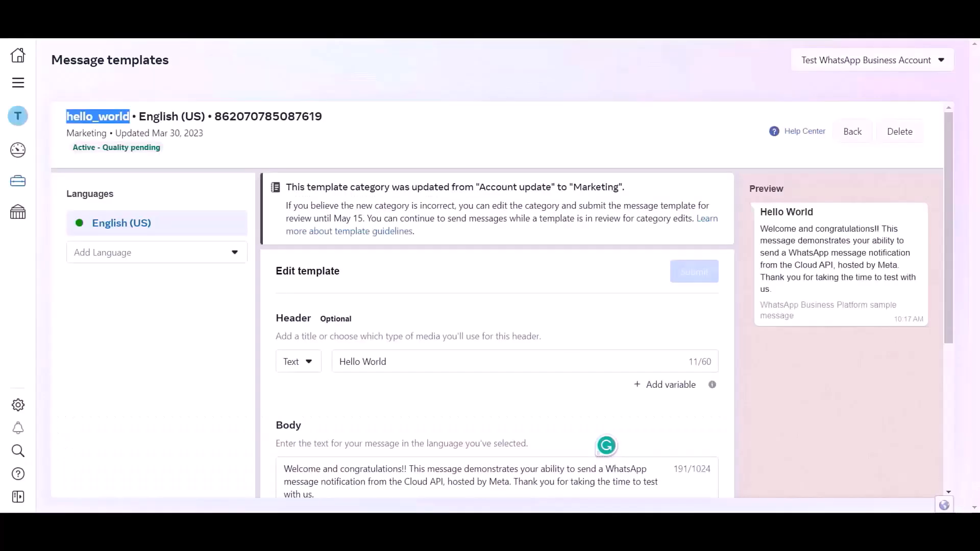
left_click(757, 207)
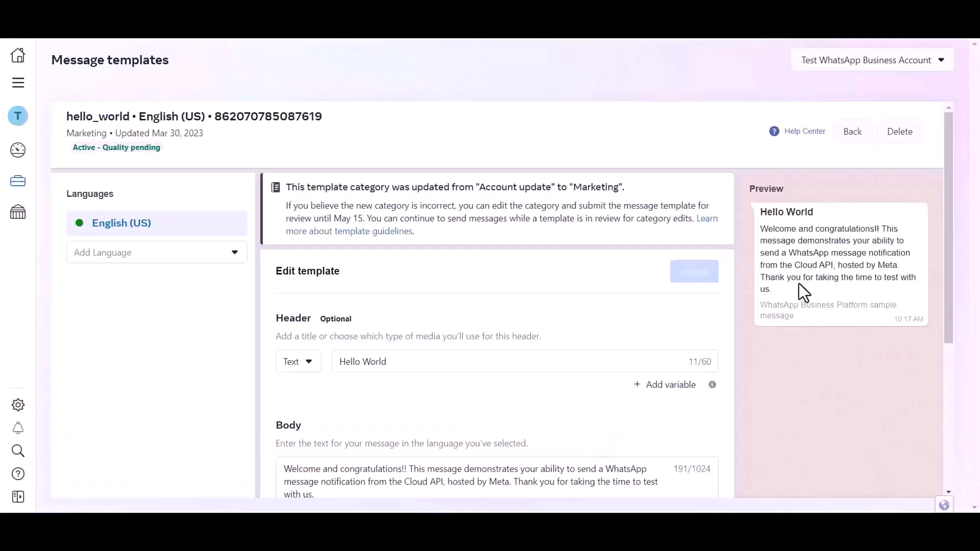